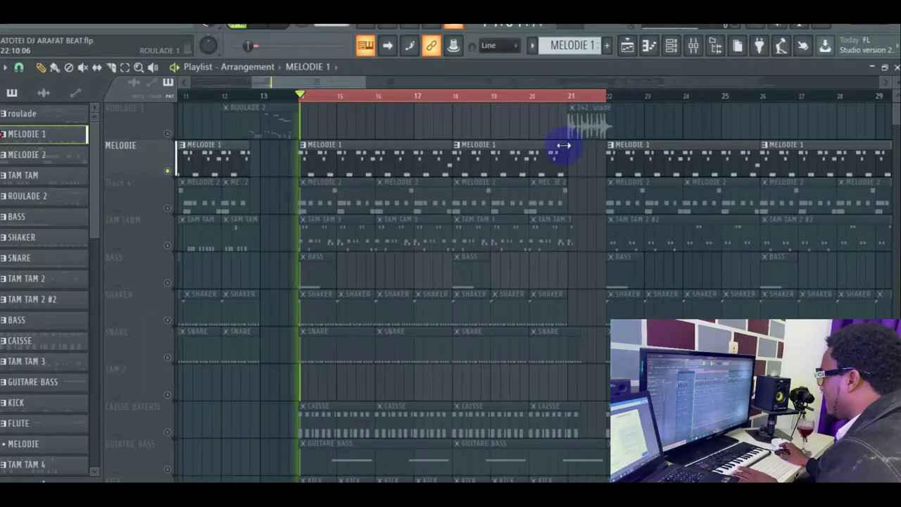
Open the MELODIE 1 pattern's Purity notes in the piano roll, examine the whole melody, and return to the playlist.
key(F6)
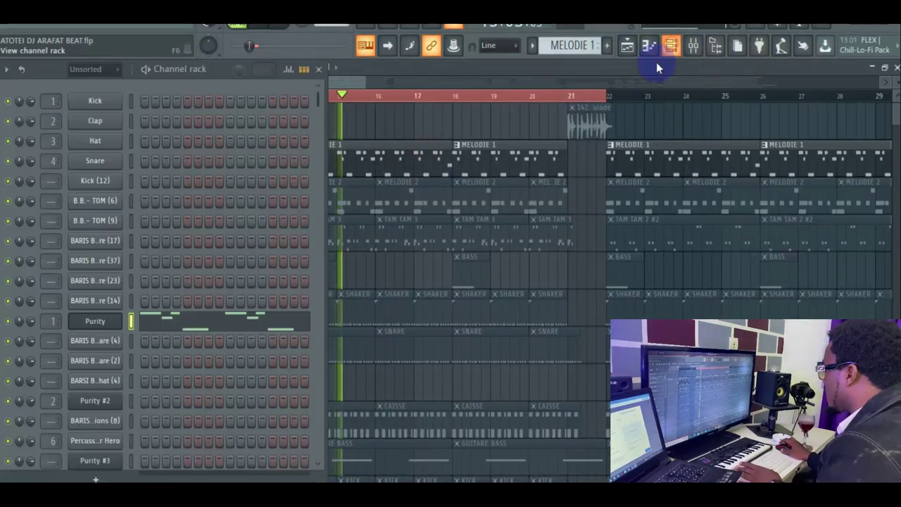
click(296, 319)
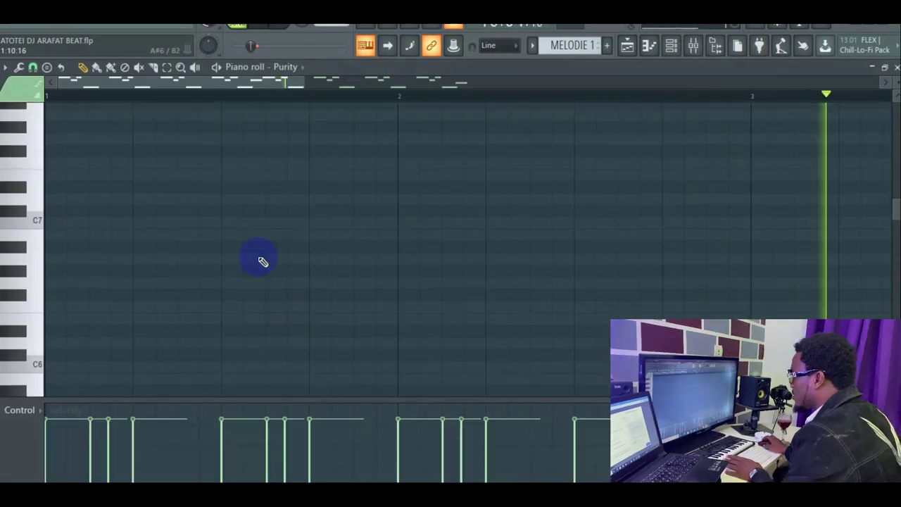
drag(347, 81, 372, 275)
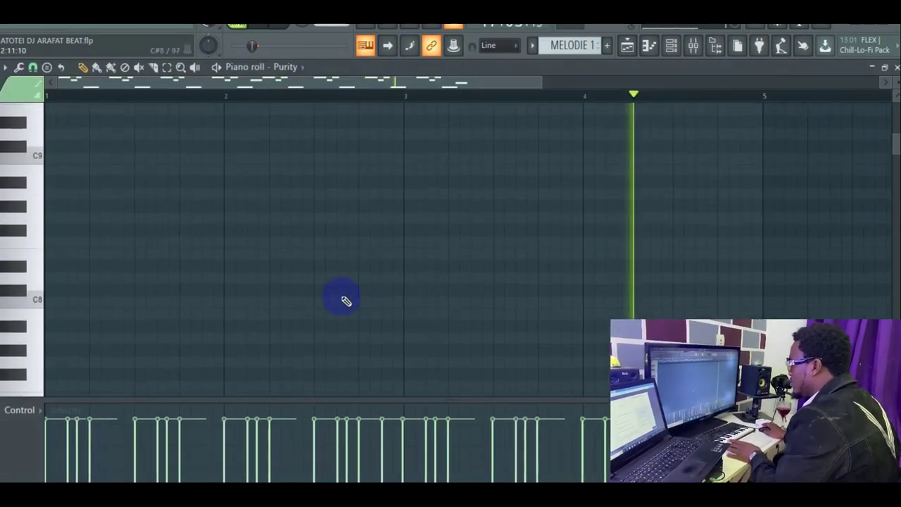
scroll(346, 300, down, 10)
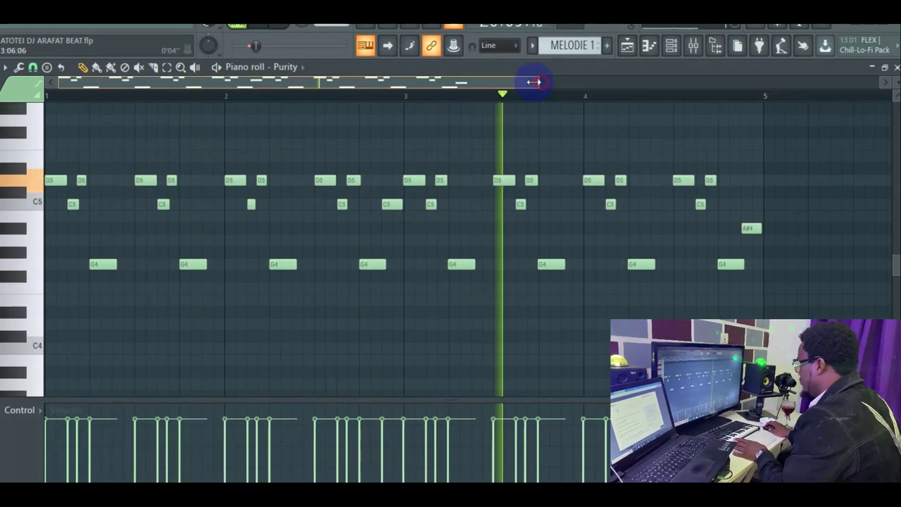
drag(535, 82, 530, 82)
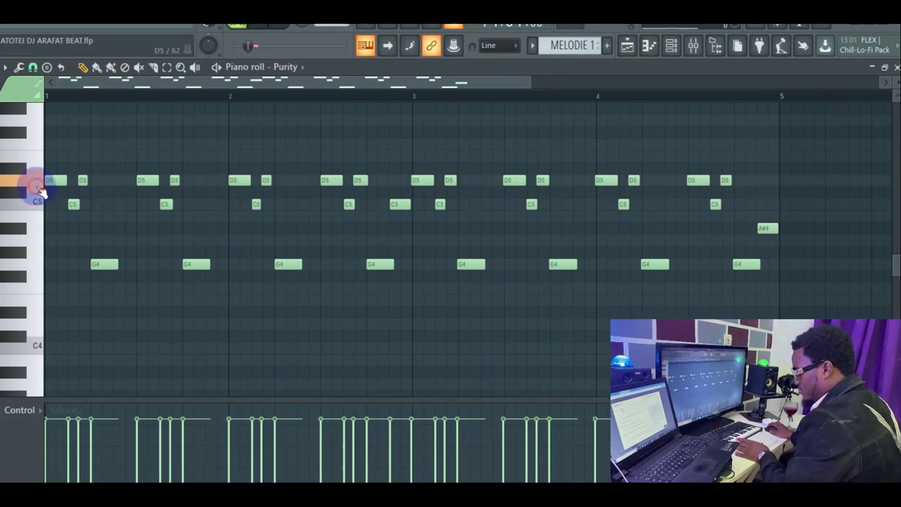
click(626, 46)
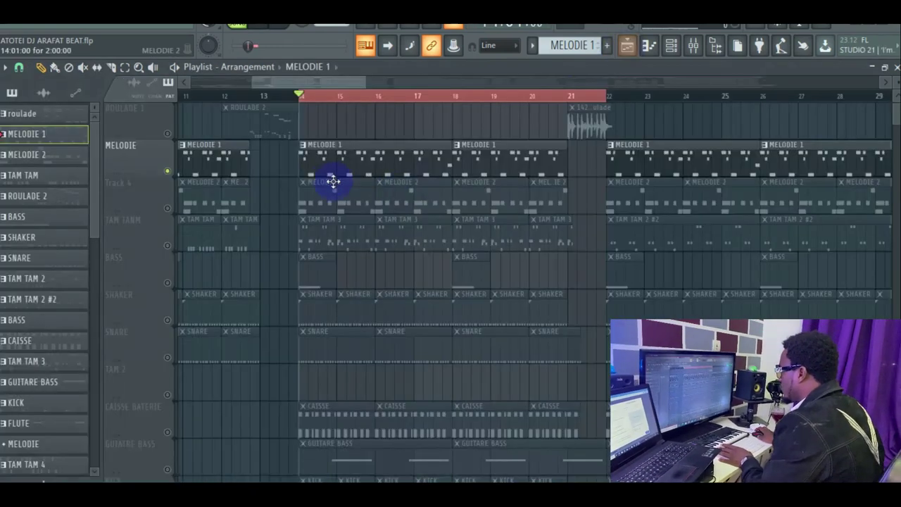
Unmute Track 4 and open the MELODIE 2 pattern's Purity #2 notes in the piano roll.
click(166, 209)
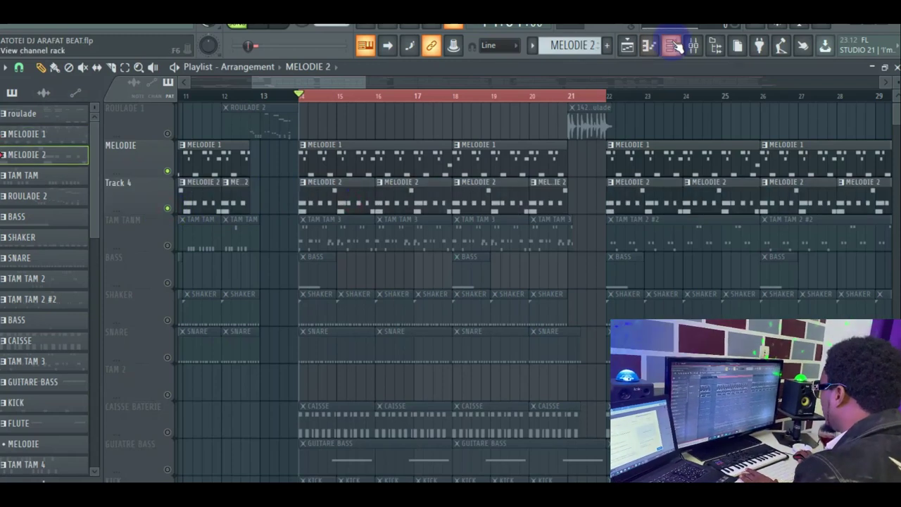
click(674, 47)
click(193, 401)
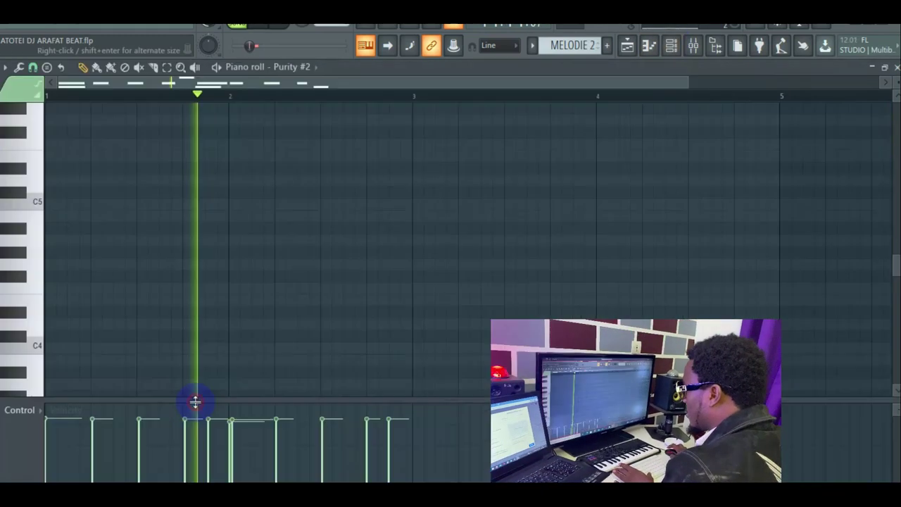
scroll(368, 217, down, 5)
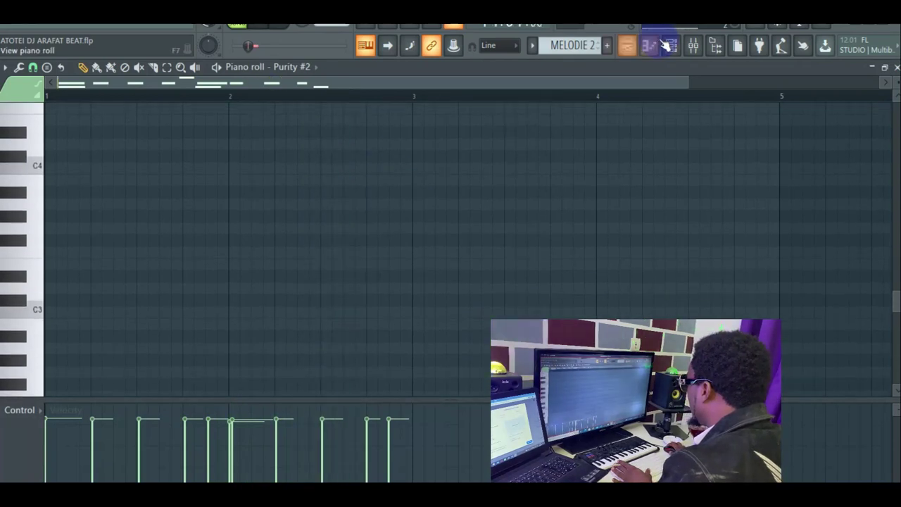
Open the Purity #2 instrument window to examine its Ana Poly 2 sound settings.
click(668, 46)
click(111, 402)
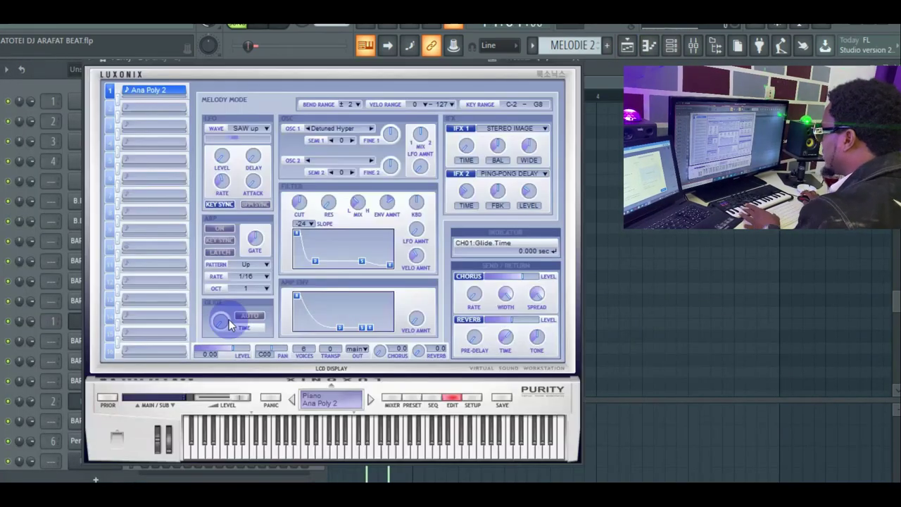
mouse_move(229, 319)
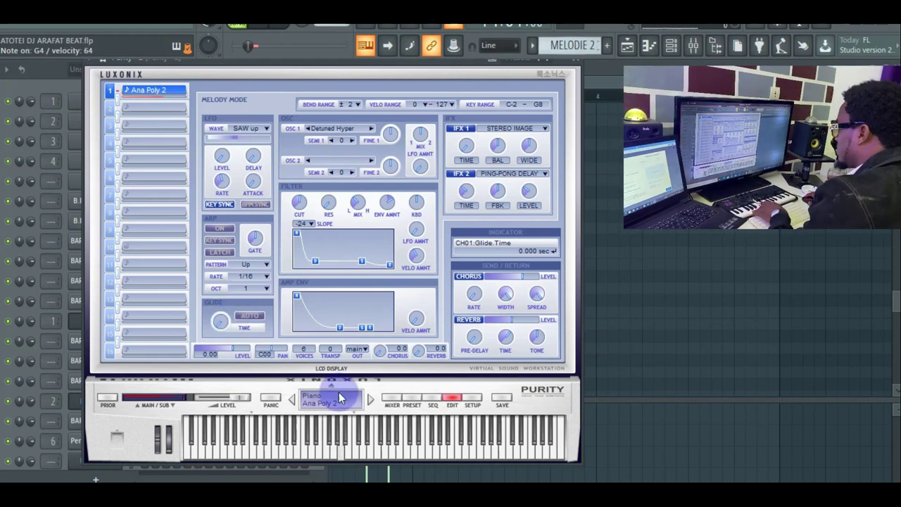
Examine the Purity #2 notes of MELODIE 2 enlarged in the piano roll, and return to the playlist.
key(F7)
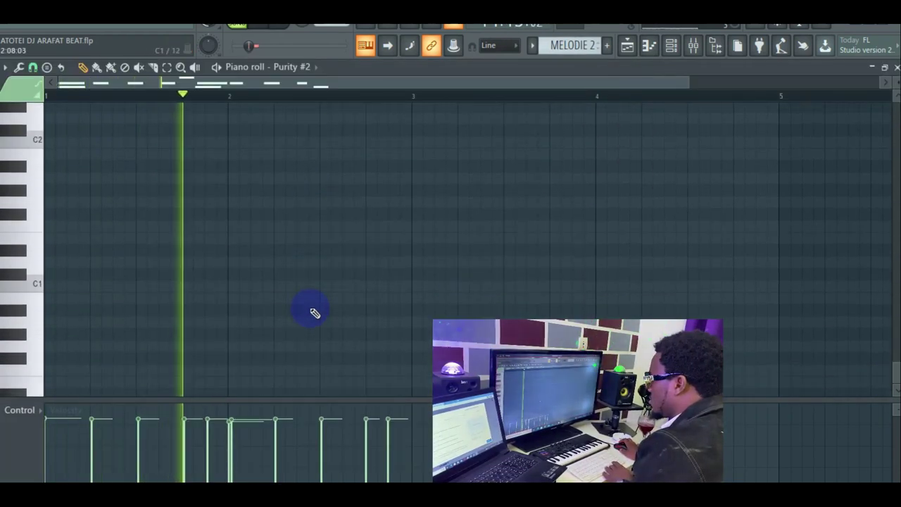
key(space)
scroll(315, 313, up, 10)
key(space)
scroll(315, 312, up, 2)
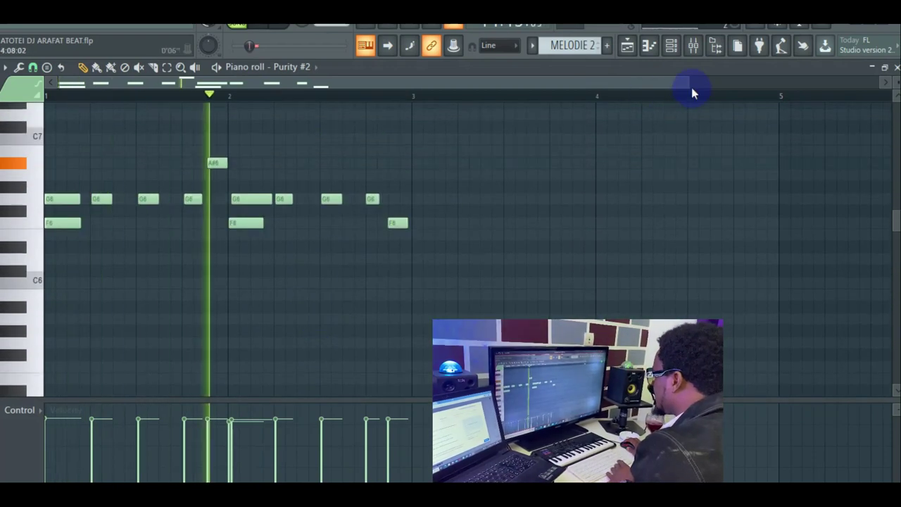
drag(686, 85, 463, 95)
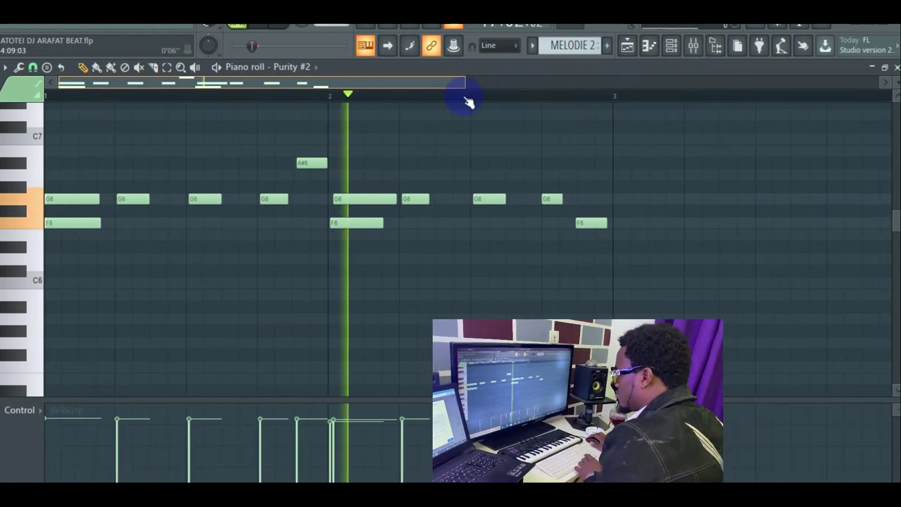
click(626, 48)
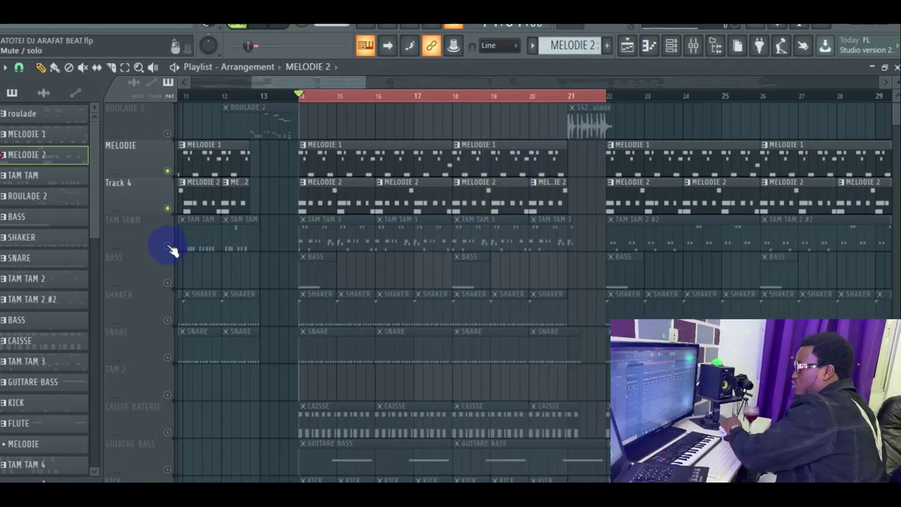
Unmute the TAM TANM track and open the TAM TAM 3 pattern's Percussion Bongo 002 Super Hero notes in the piano roll.
click(168, 246)
click(344, 230)
click(671, 45)
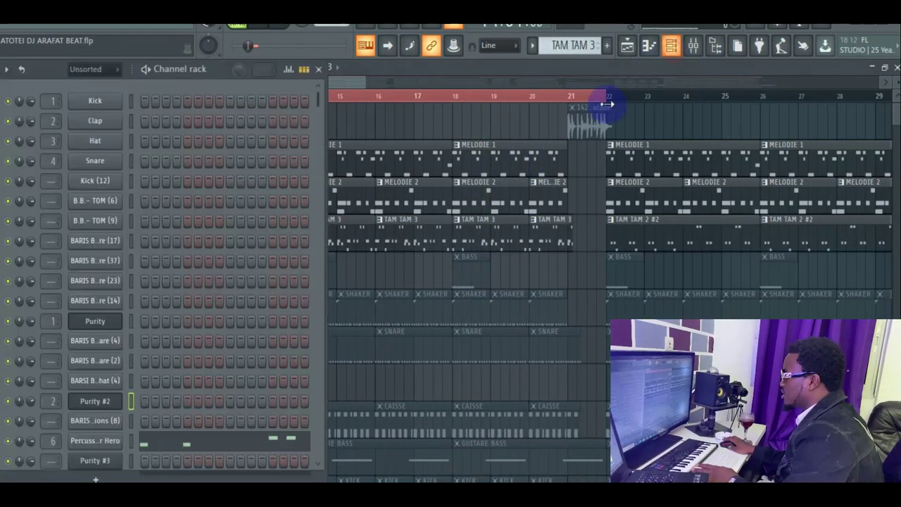
click(254, 442)
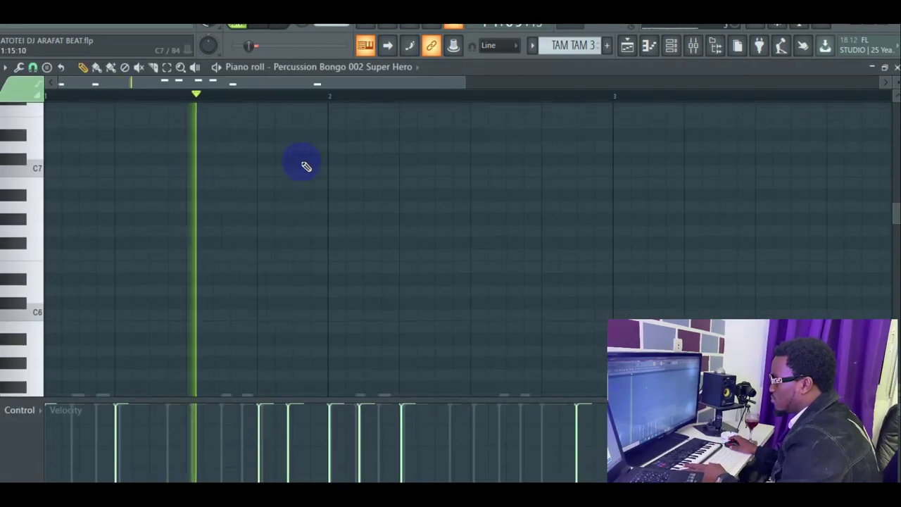
scroll(294, 213, down, 5)
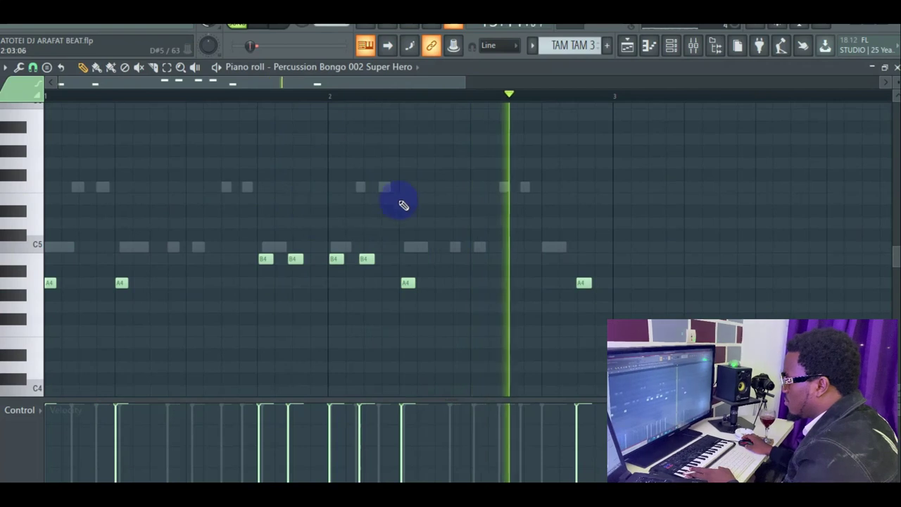
Find the Percussion Conga 002 Low channel used in TAM TAM 3 and open its notes in the piano roll.
click(670, 45)
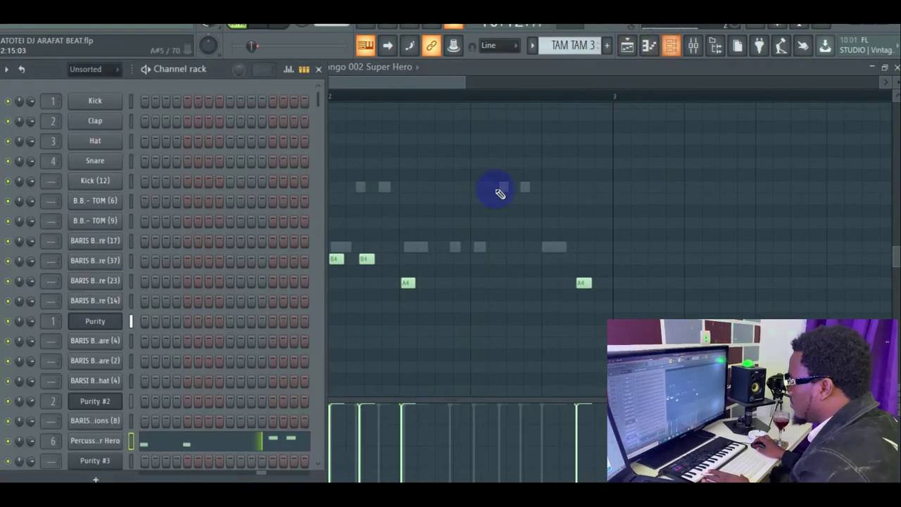
scroll(201, 373, down, 6)
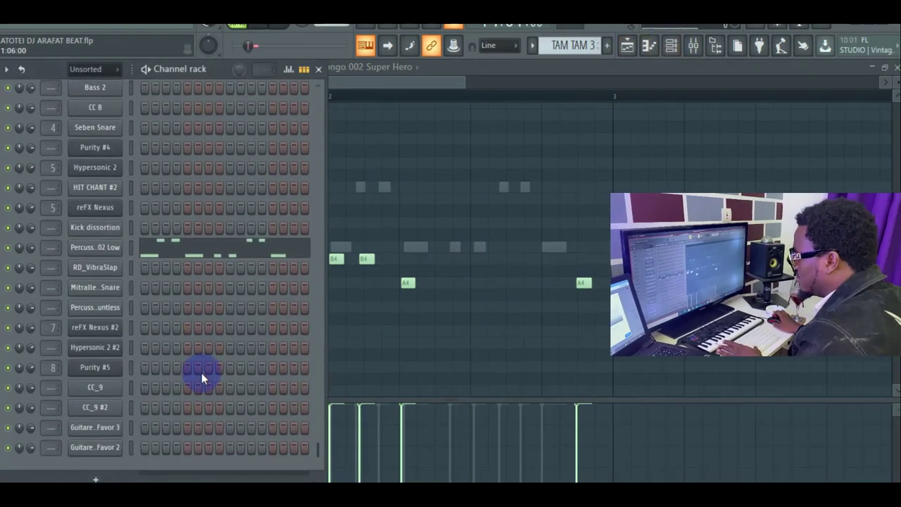
scroll(201, 335, up, 4)
scroll(201, 330, down, 9)
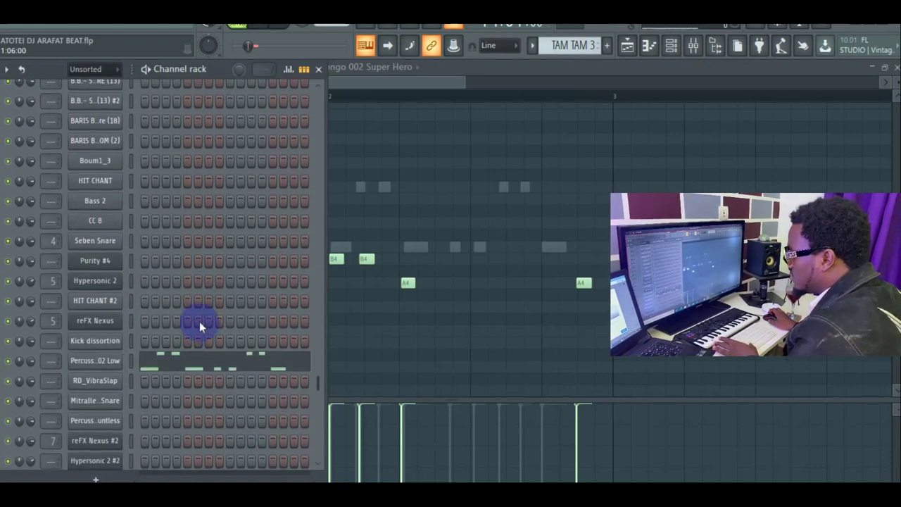
scroll(145, 239, up, 4)
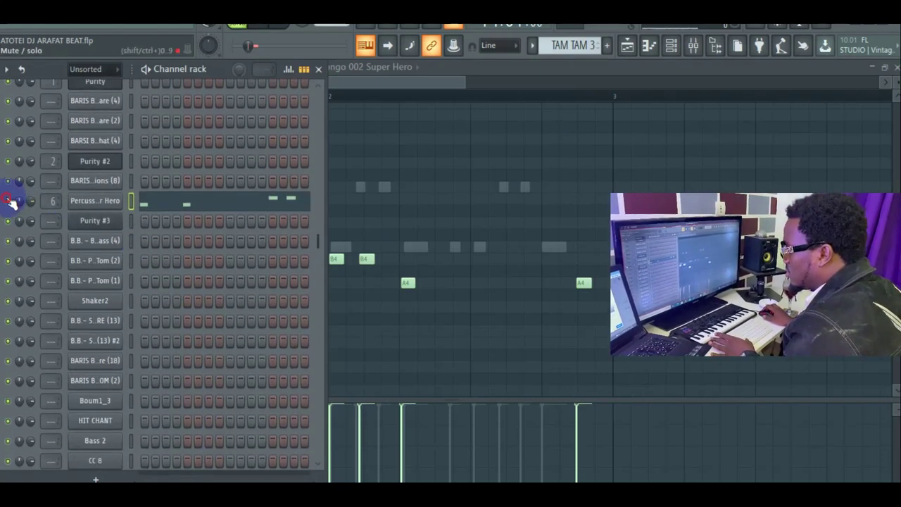
scroll(282, 356, down, 7)
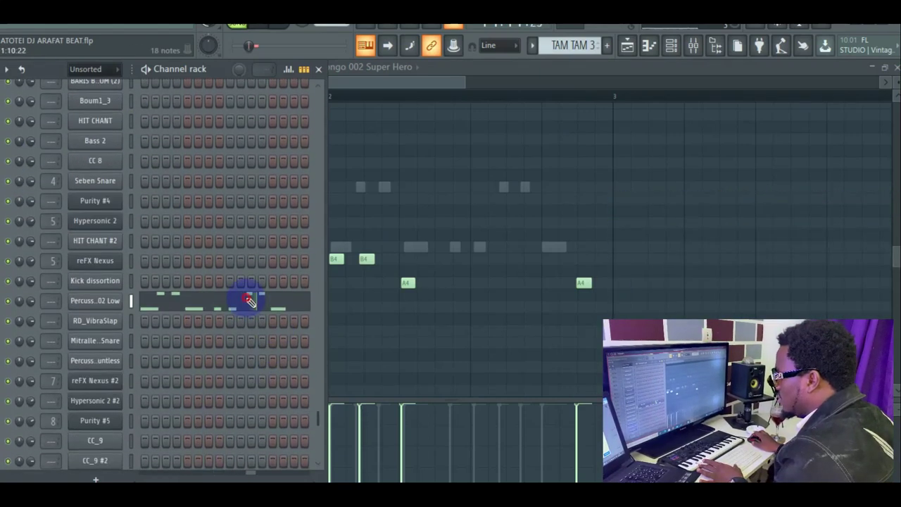
click(247, 298)
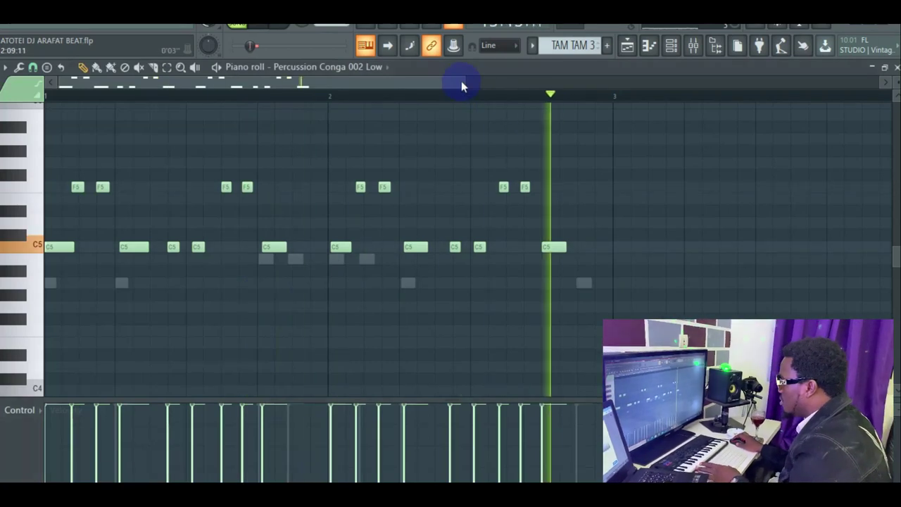
Nudge the second bar's conga notes: the second and last F5 slightly later, the C5 between them near beat two slightly earlier.
click(360, 186)
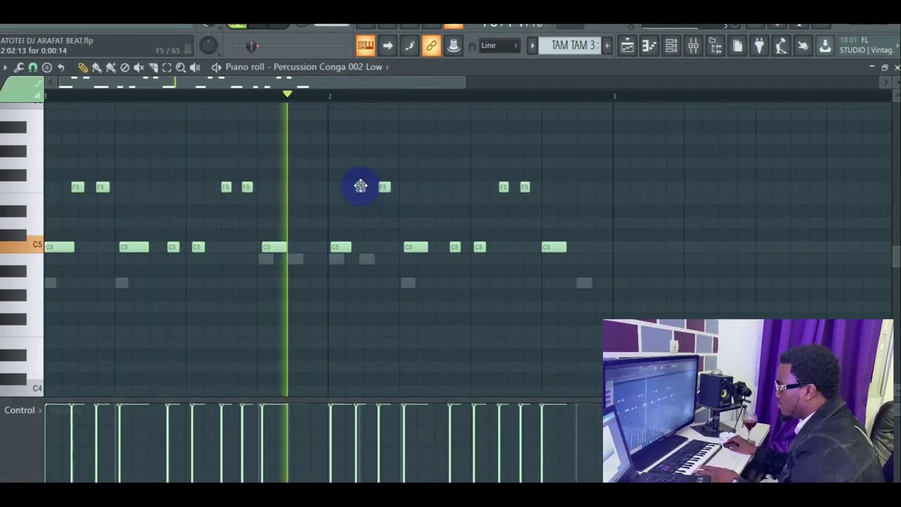
click(381, 187)
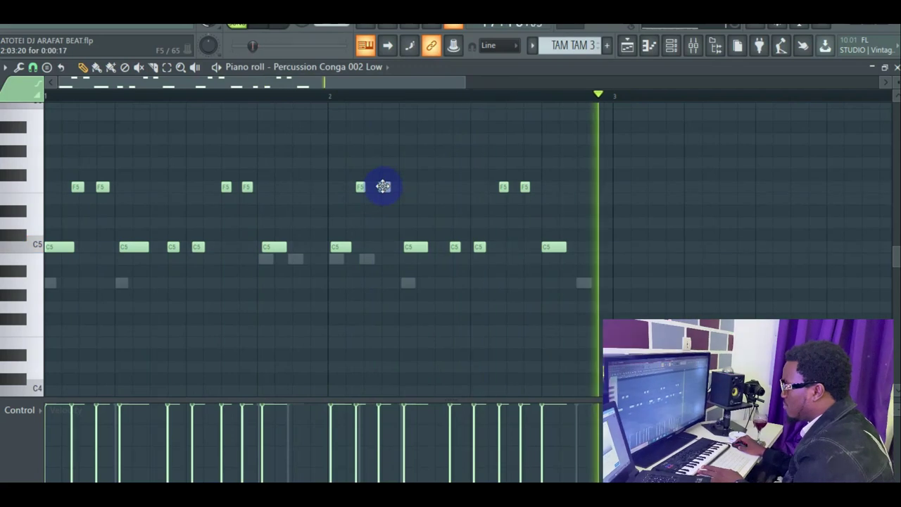
click(413, 246)
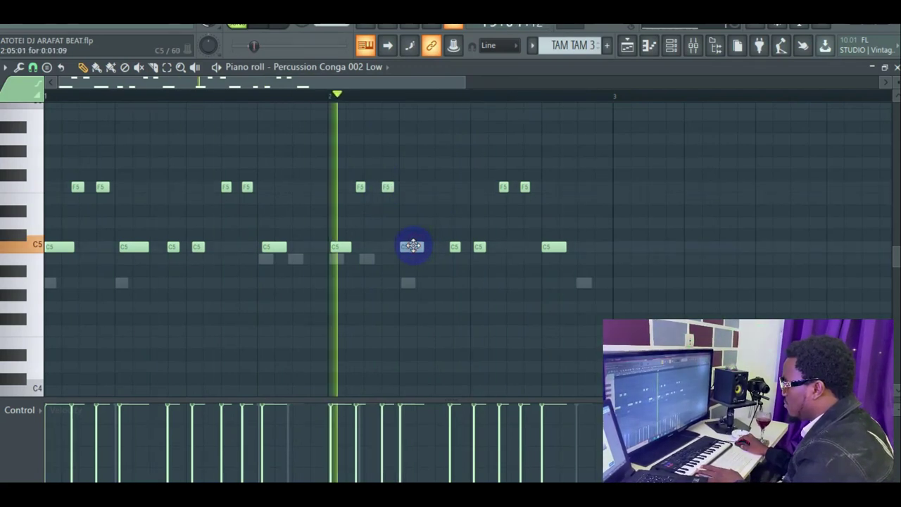
click(524, 186)
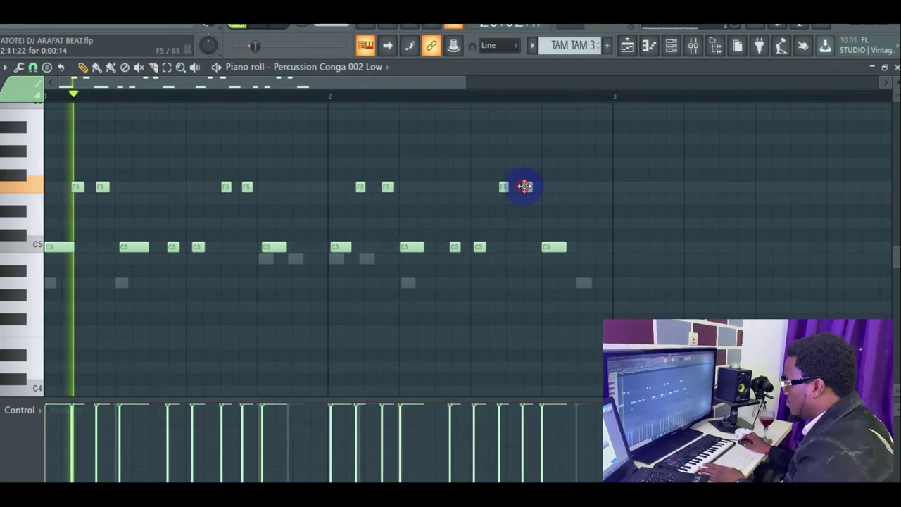
Reopen the Percussion Bongo 002 Super Hero notes to examine them against the conga part, and return to the playlist.
click(674, 69)
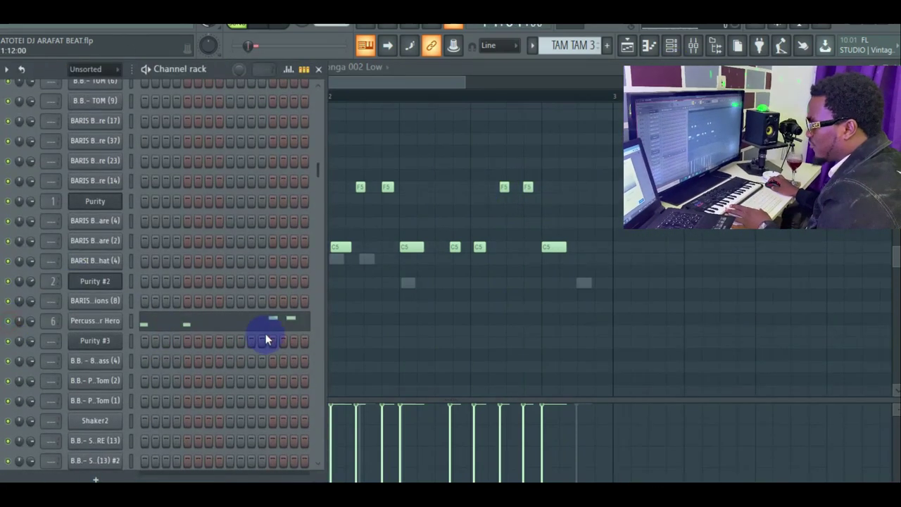
click(266, 324)
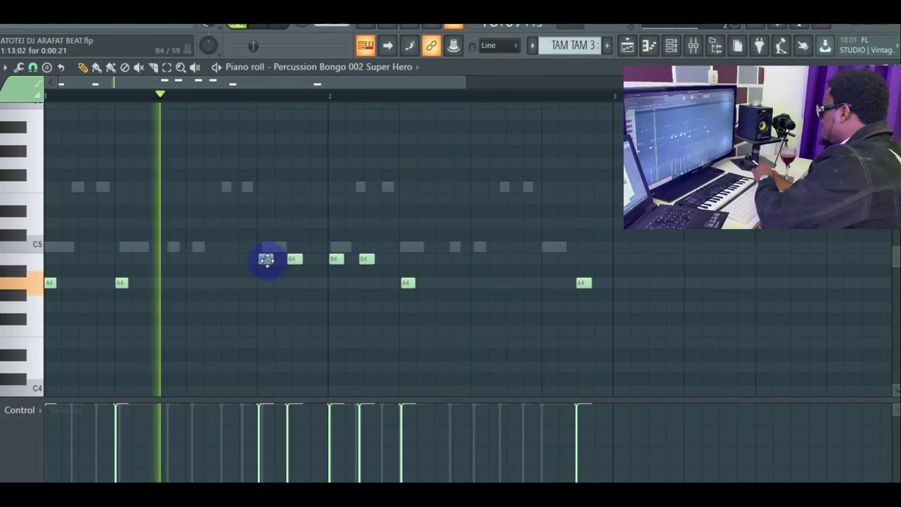
click(627, 46)
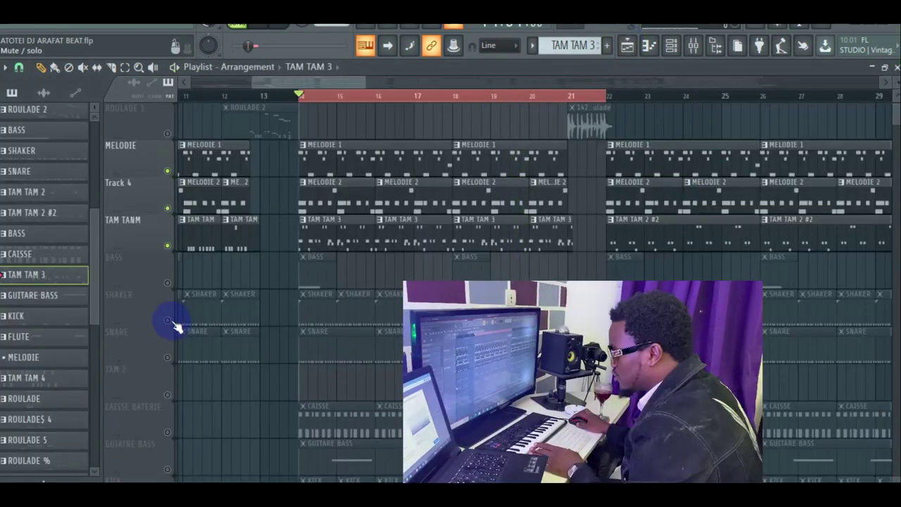
Unmute the SHAKER track, examine the SHAKER pattern's Shaker2 notes in the piano roll, and return to the playlist.
click(168, 320)
click(346, 308)
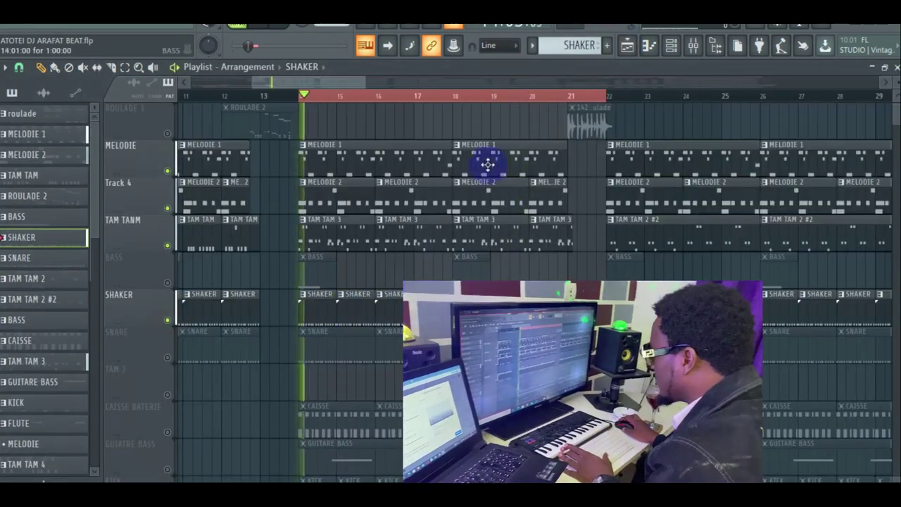
click(671, 45)
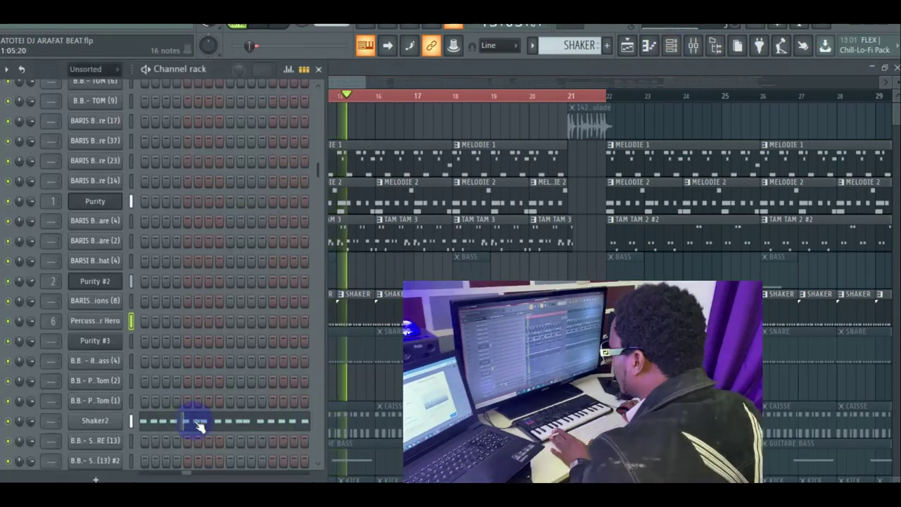
click(197, 420)
drag(546, 84, 486, 102)
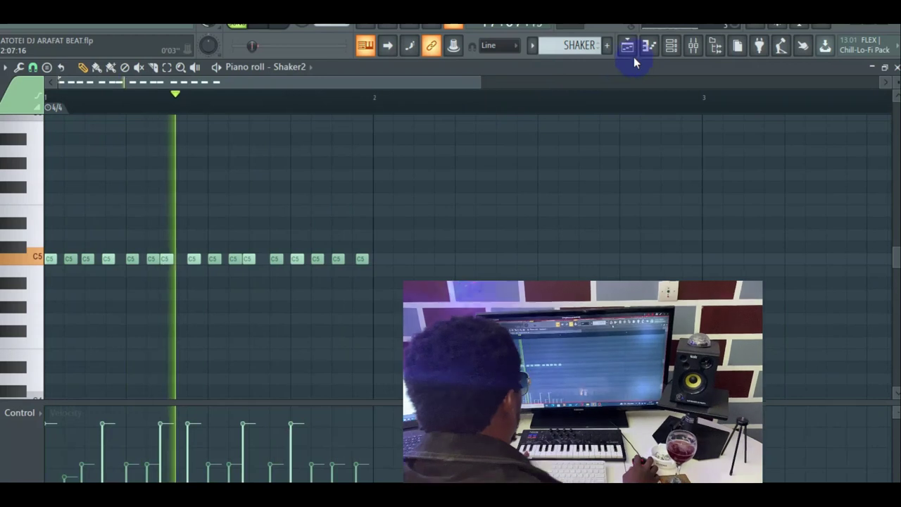
click(629, 49)
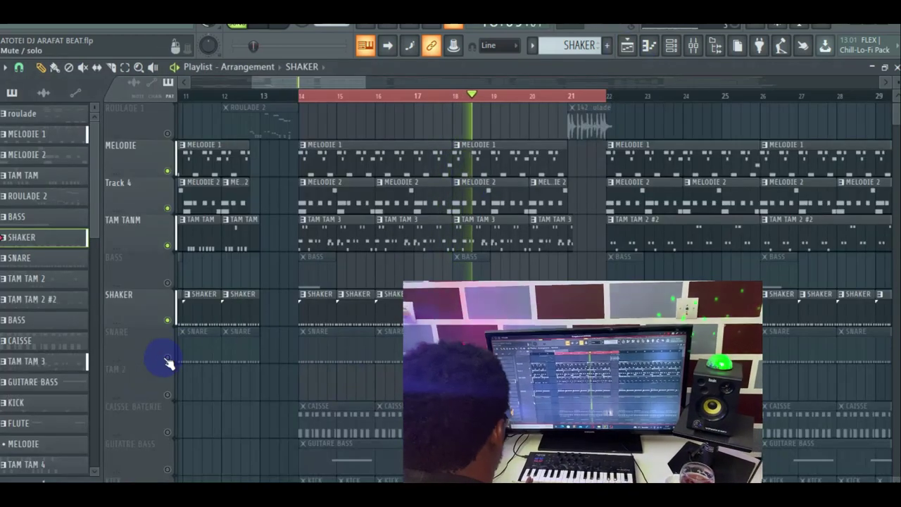
Unmute the SNARE track, examine the SNARE pattern's B.B. - SNARE (13) #2 notes in the piano roll, and return to the playlist.
click(168, 358)
click(342, 338)
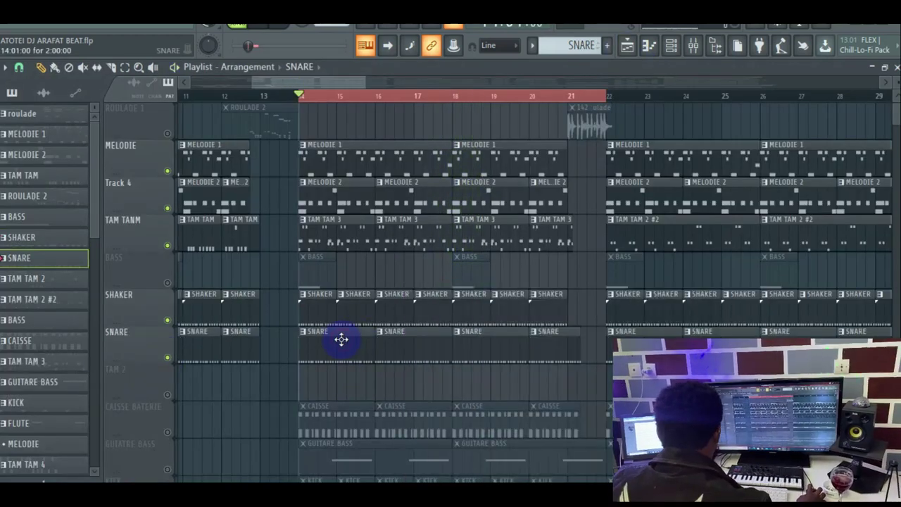
click(672, 46)
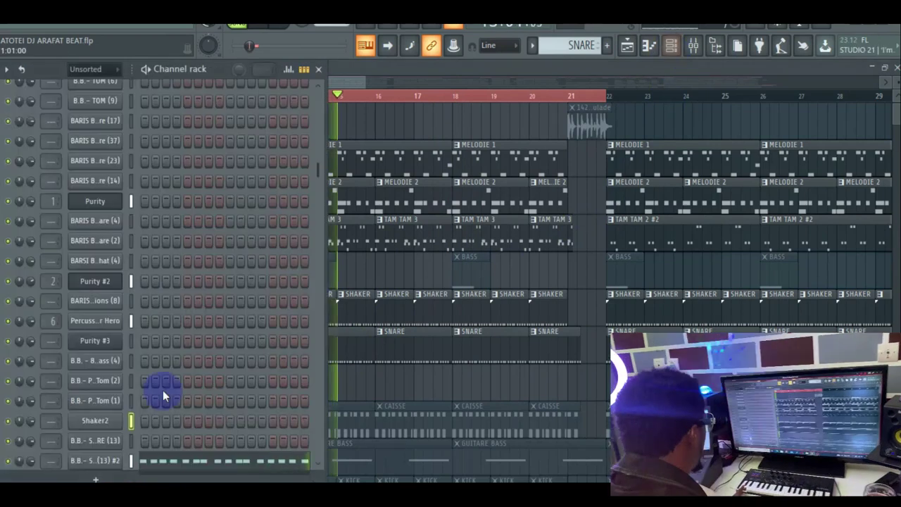
scroll(165, 394, down, 3)
click(185, 167)
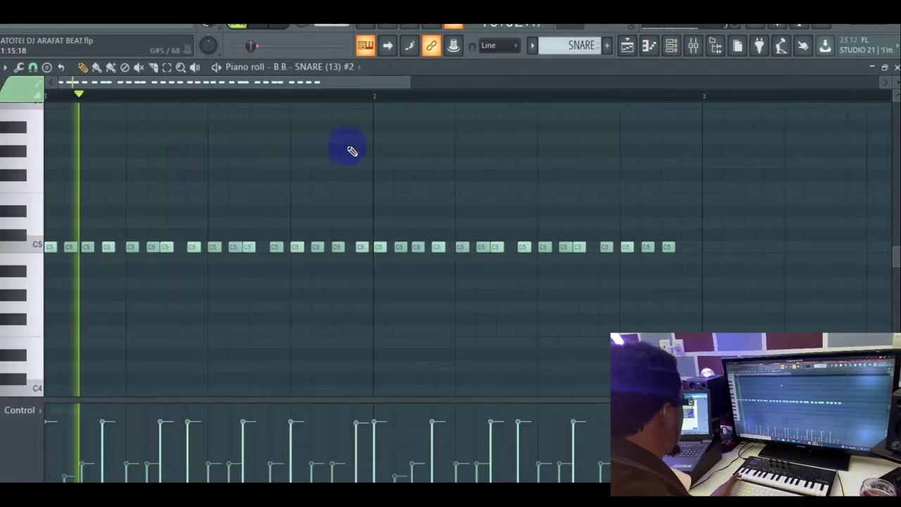
click(626, 48)
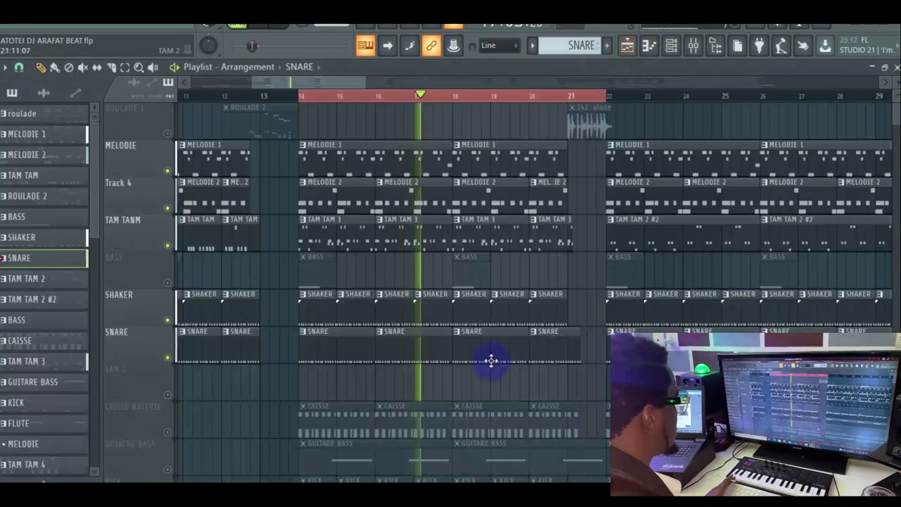
Unmute the FLUTE track holding the FLUTE MELODI clips, select that pattern and inspect the patch loaded in its Hypersonic 2 channel.
scroll(491, 361, down, 5)
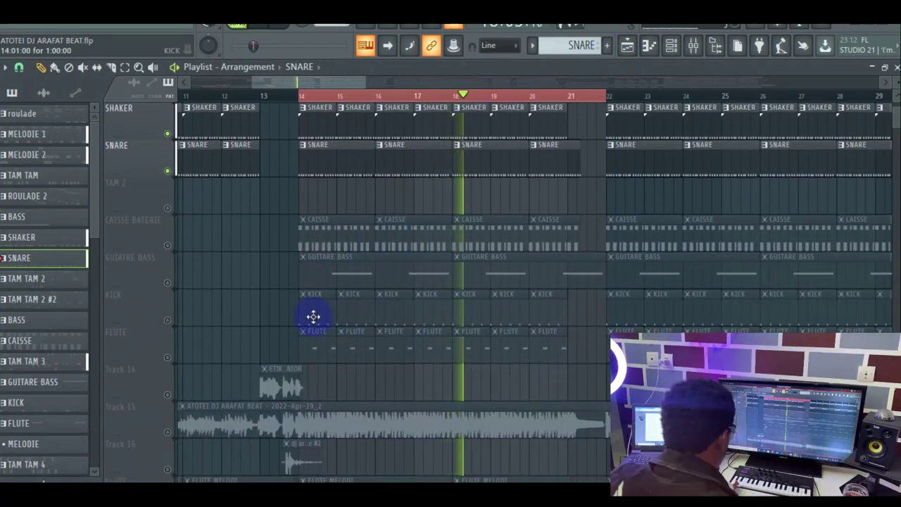
scroll(313, 317, down, 5)
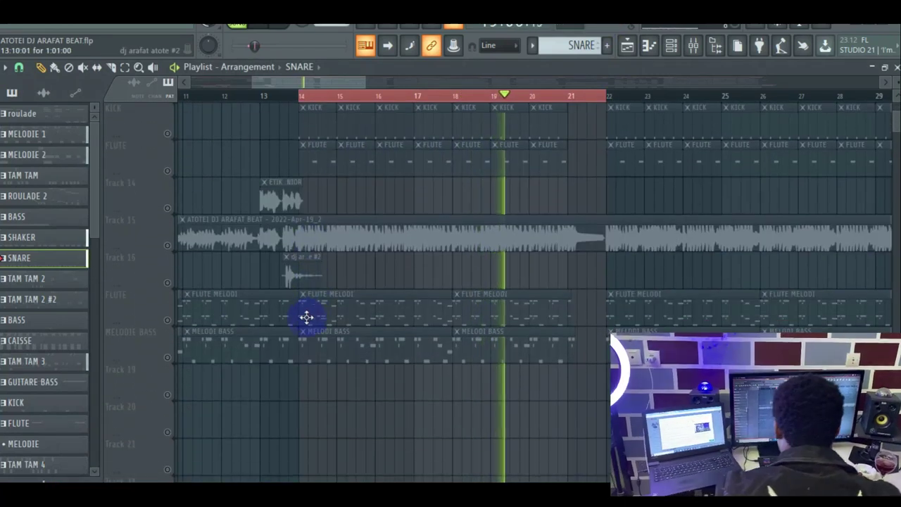
click(382, 316)
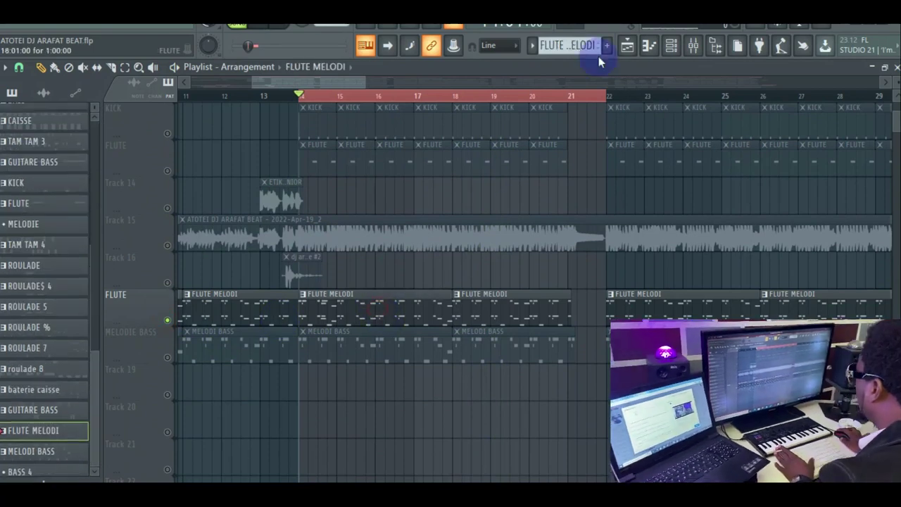
click(672, 46)
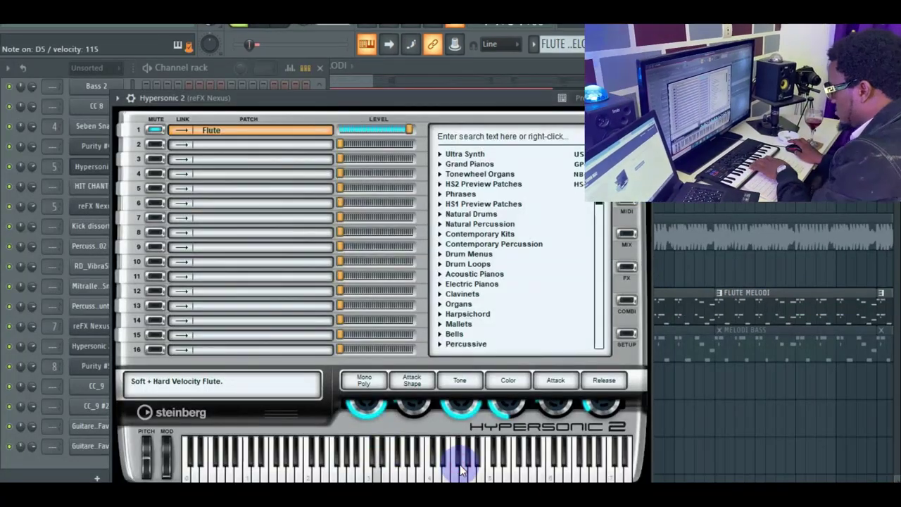
click(363, 322)
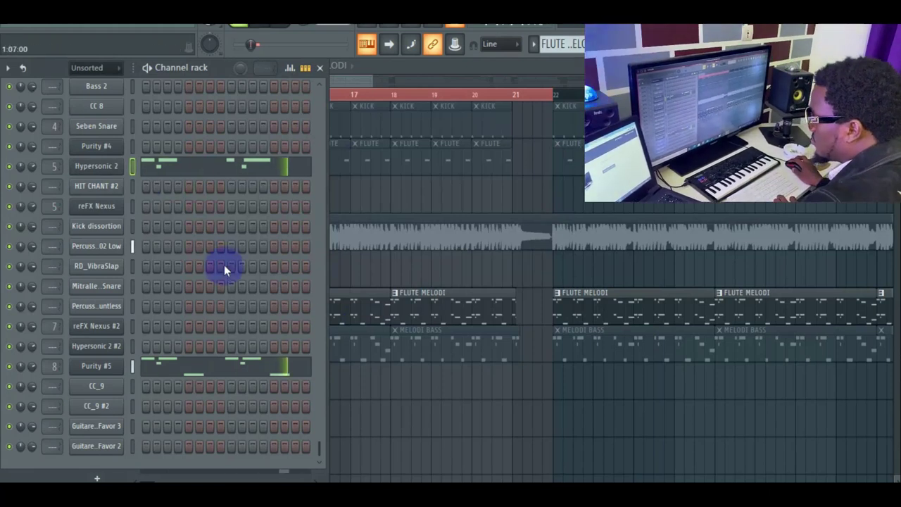
Open the FLUTE MELODI pattern's Purity #5 notes in the piano roll, then check which patch the Purity #5 instrument uses.
click(218, 368)
key(space)
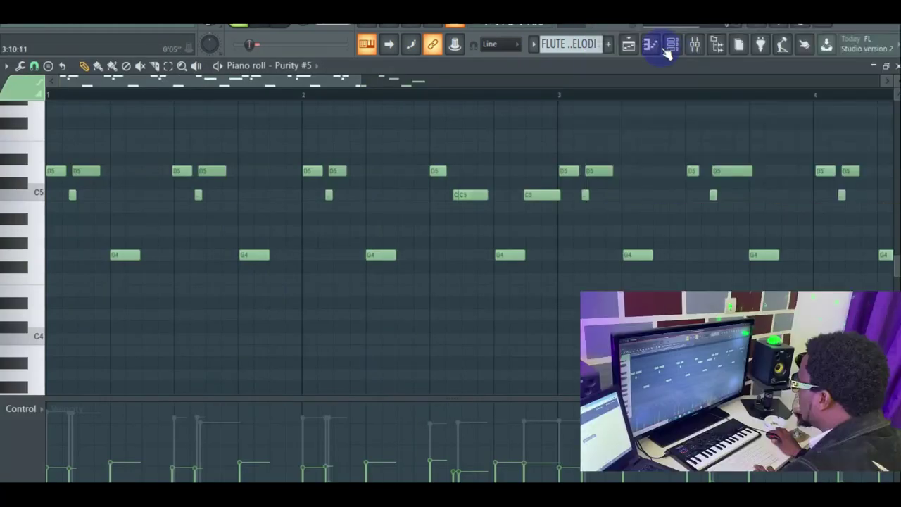
click(673, 48)
click(91, 366)
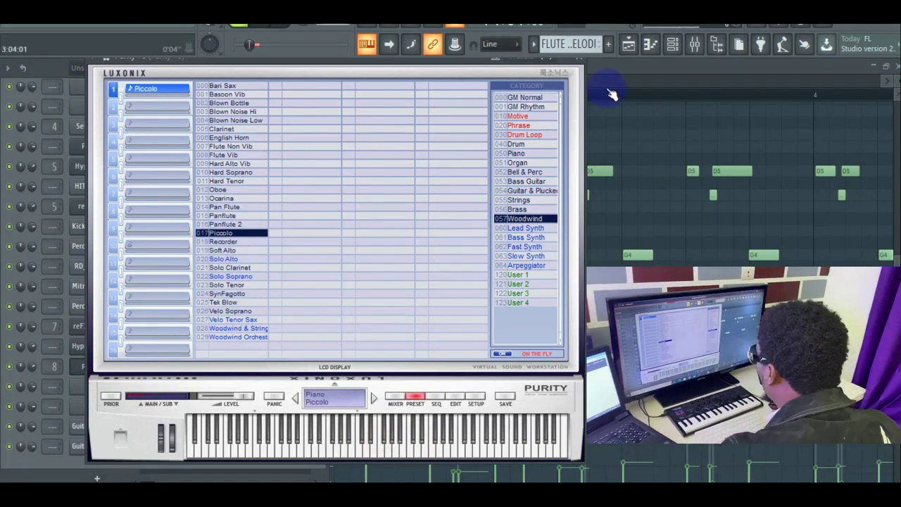
click(581, 63)
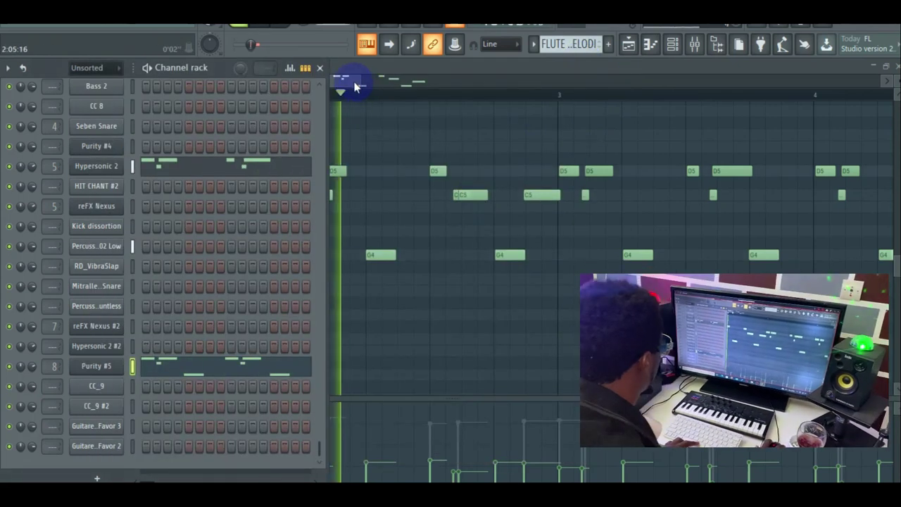
Play back and examine the whole four-bar Purity #5 melody in the piano roll, and return to the playlist.
key(F6)
key(space)
drag(358, 78, 410, 79)
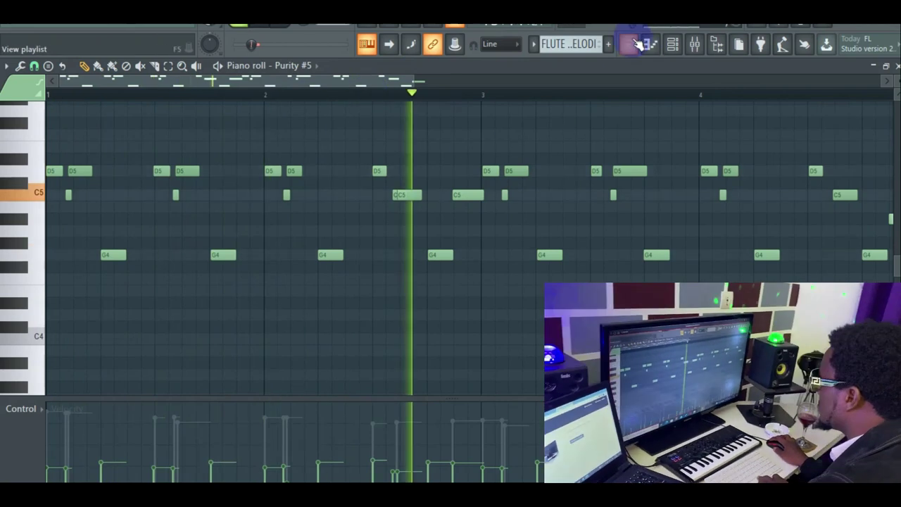
drag(414, 82, 450, 86)
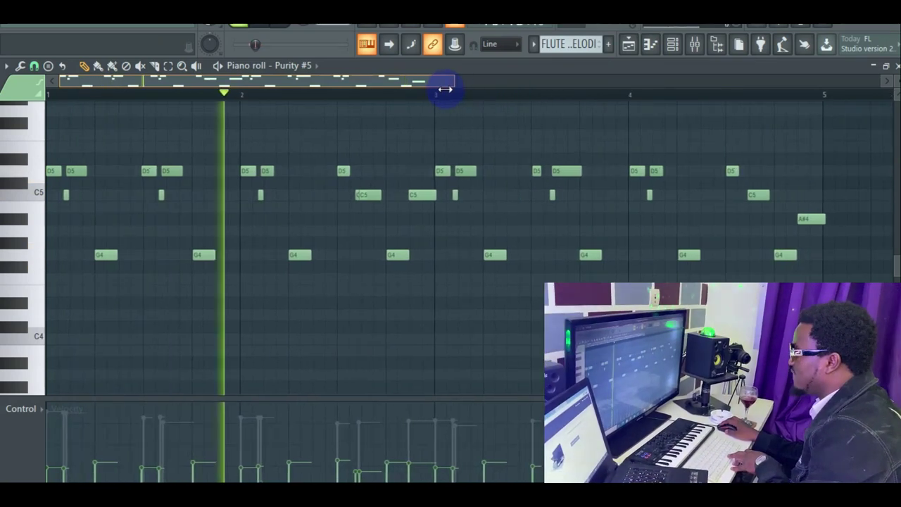
click(629, 43)
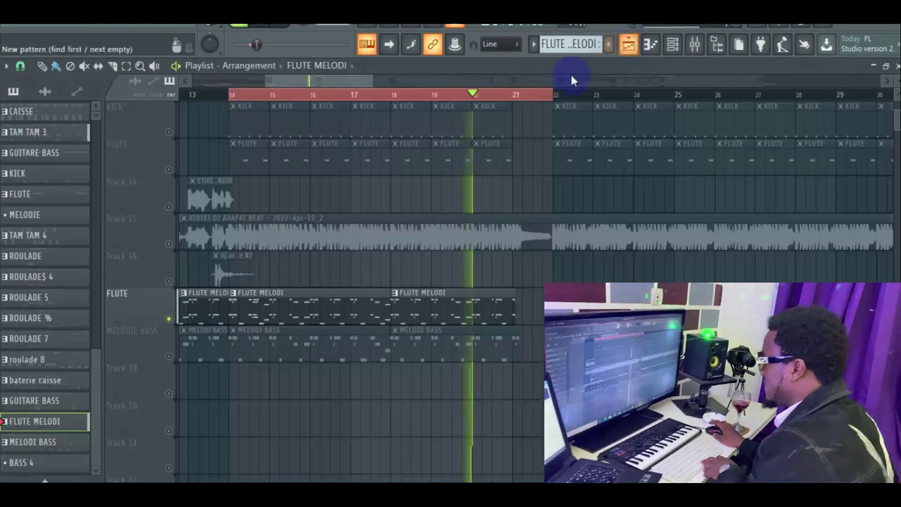
Unmute the MELODIE BASS track and open the MELODI BASS pattern's reFX Nexus notes in the piano roll.
key(space)
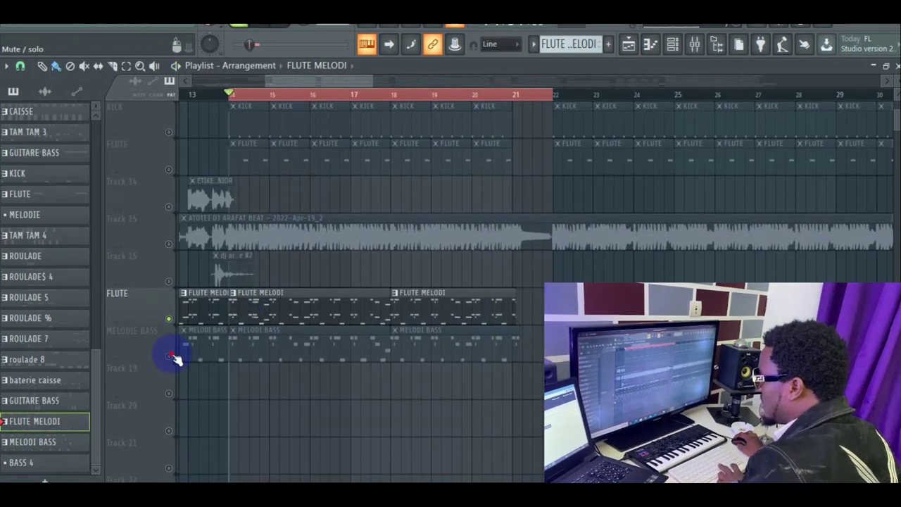
click(168, 356)
click(673, 47)
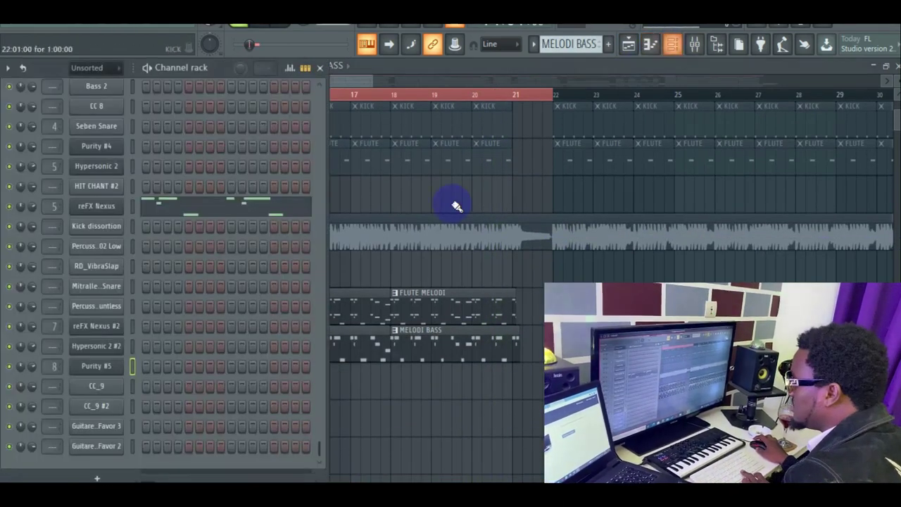
key(space)
click(271, 212)
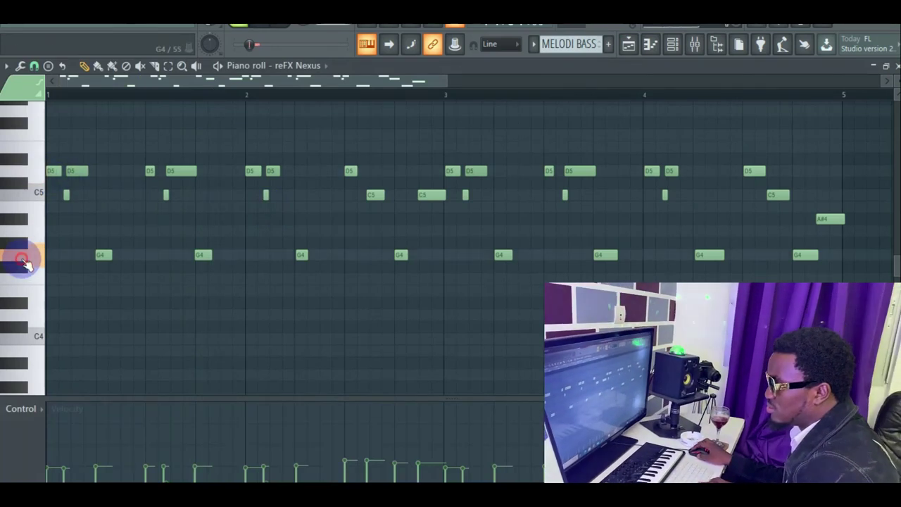
Check the preset loaded in the reFX Nexus instrument for MELODI BASS, and return to the playlist.
click(670, 52)
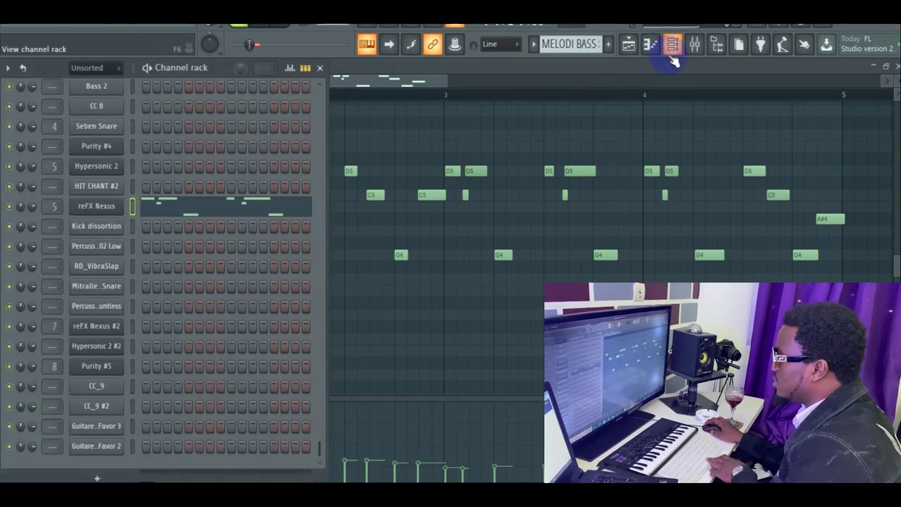
click(101, 213)
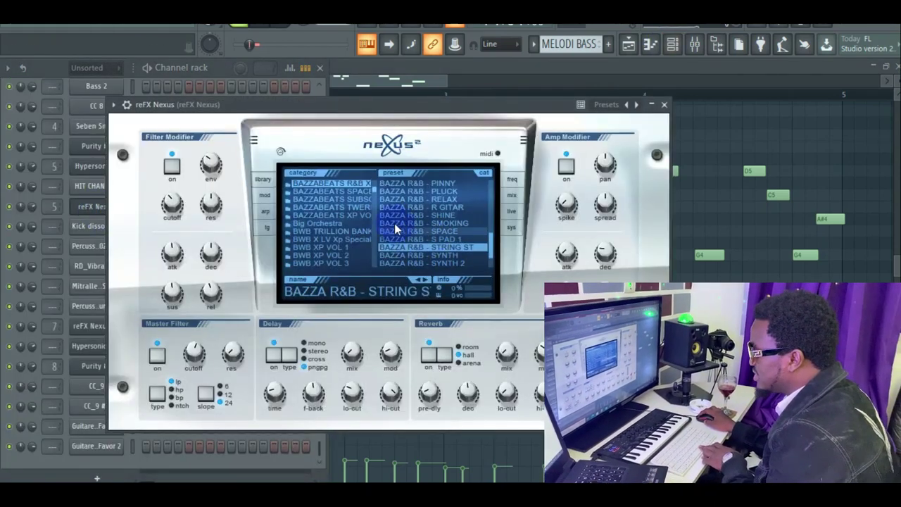
click(662, 105)
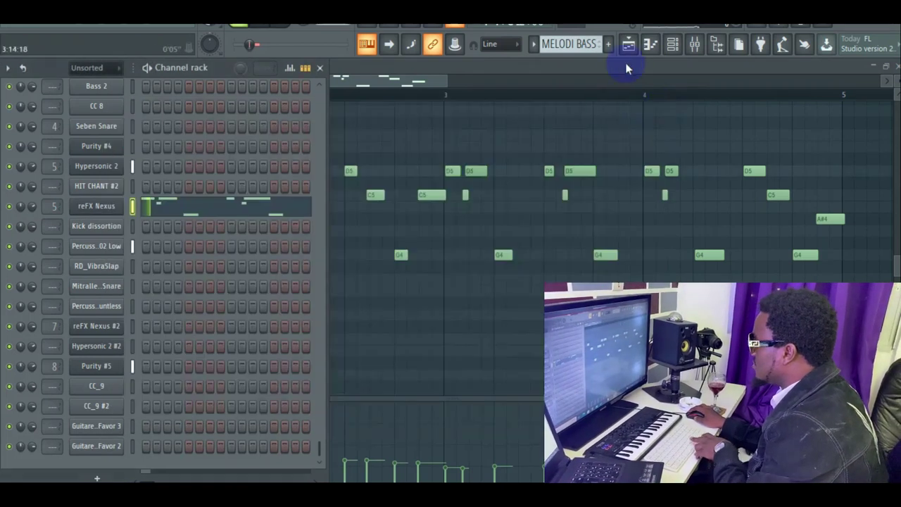
click(627, 47)
Unmute the FLUTE track below KICK, select its FLUTE pattern and open the Hypersonic 2 notes in the piano roll.
scroll(378, 256, up, 5)
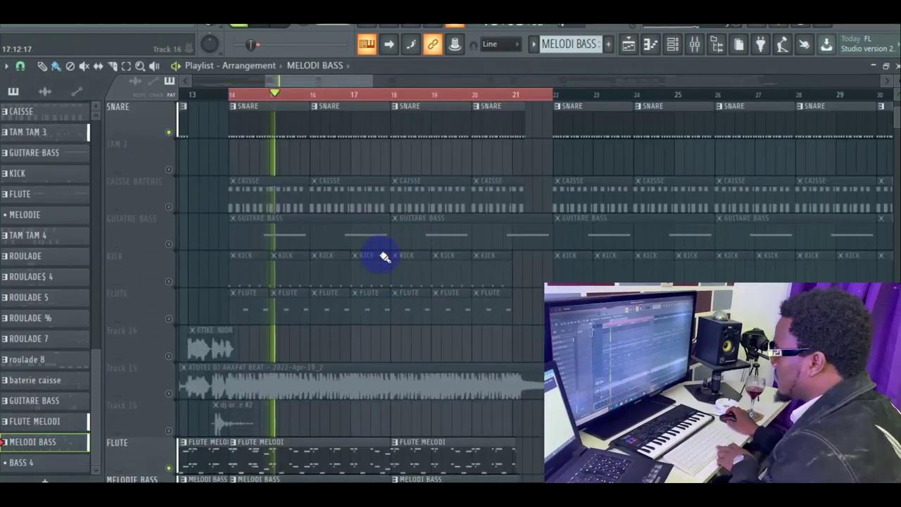
scroll(257, 261, up, 2)
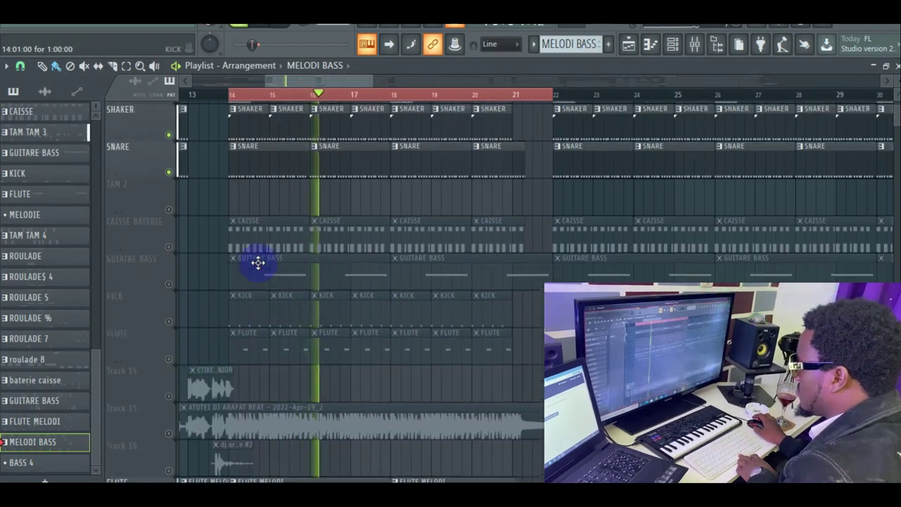
scroll(220, 273, up, 5)
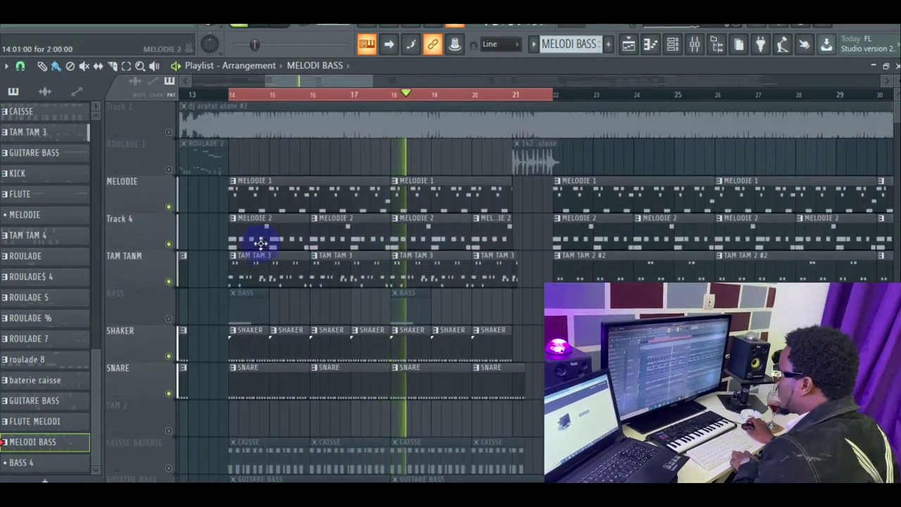
scroll(330, 266, down, 3)
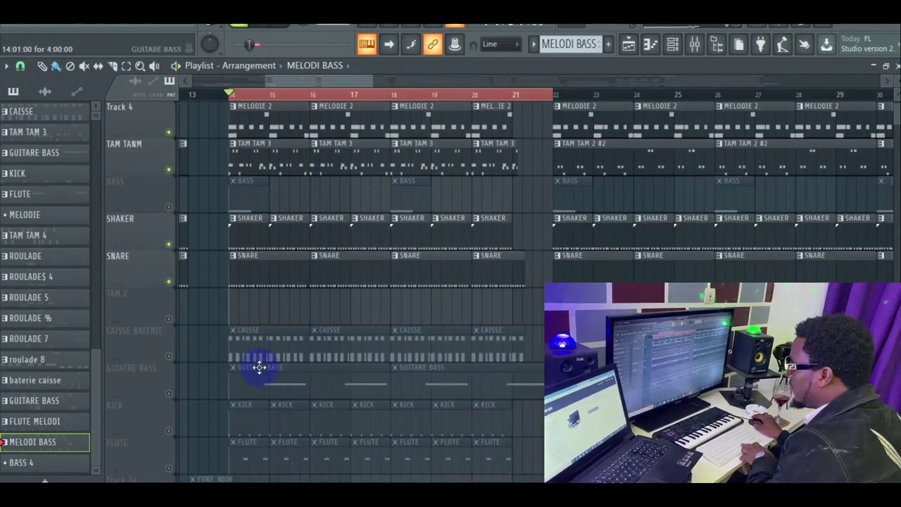
scroll(259, 366, down, 4)
click(257, 311)
click(259, 304)
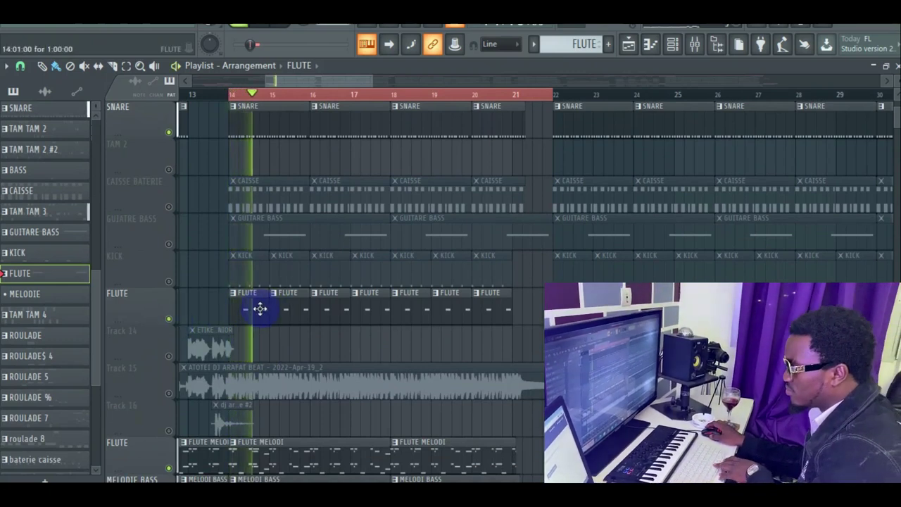
click(674, 43)
click(271, 174)
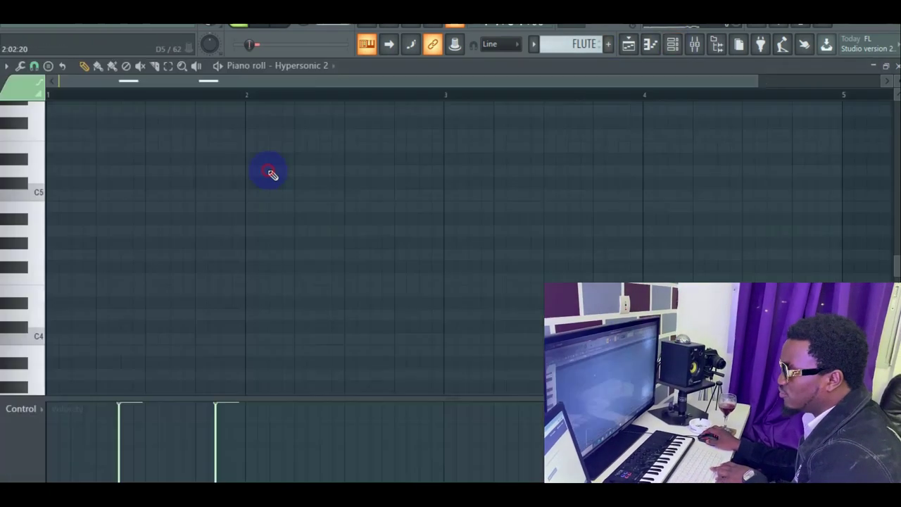
Examine the FLUTE pattern's two G6 notes during playback, nudge the second one slightly later, and return to the playlist.
scroll(137, 246, down, 3)
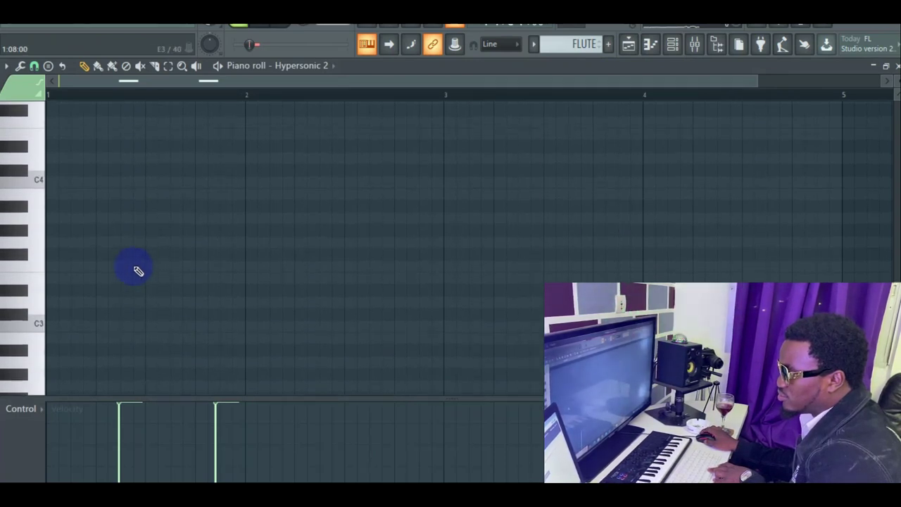
scroll(137, 267, up, 4)
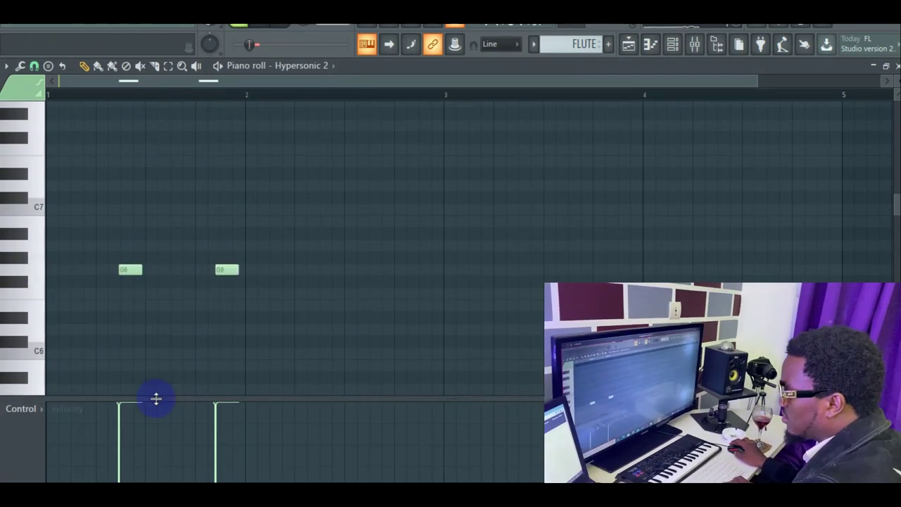
key(space)
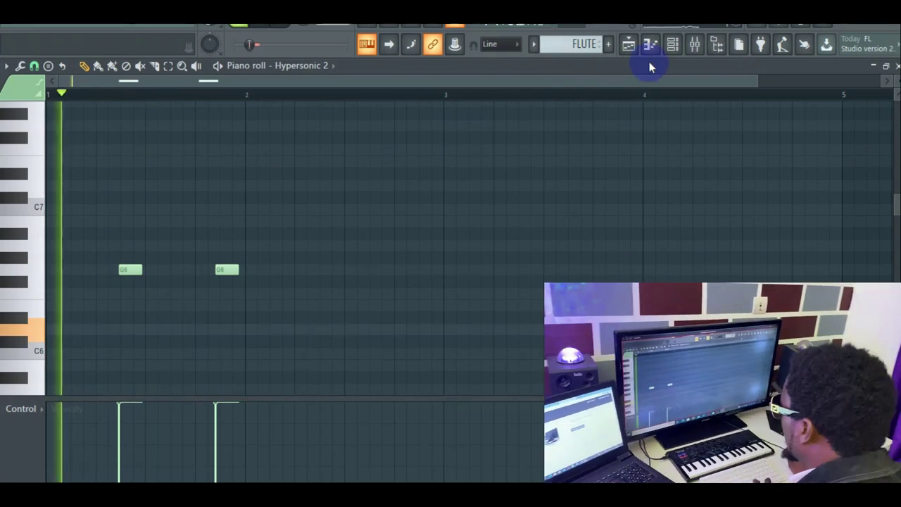
drag(756, 85, 696, 84)
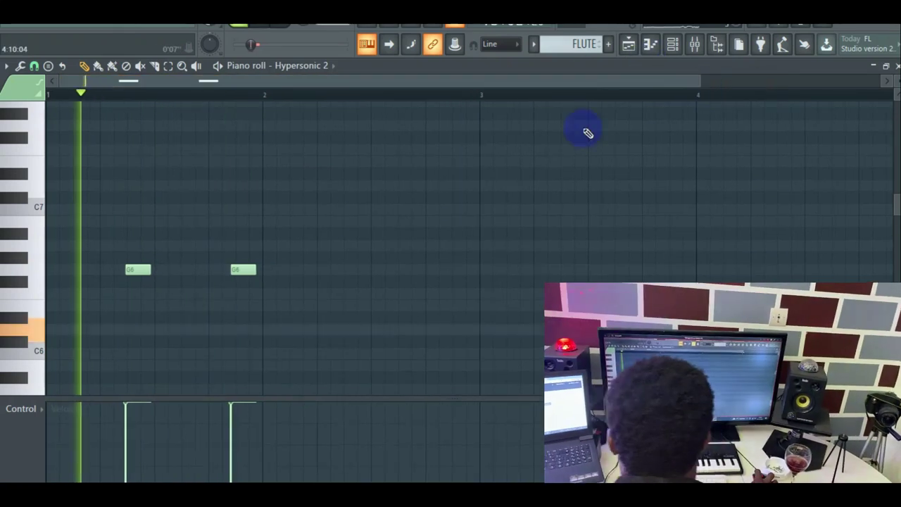
click(240, 269)
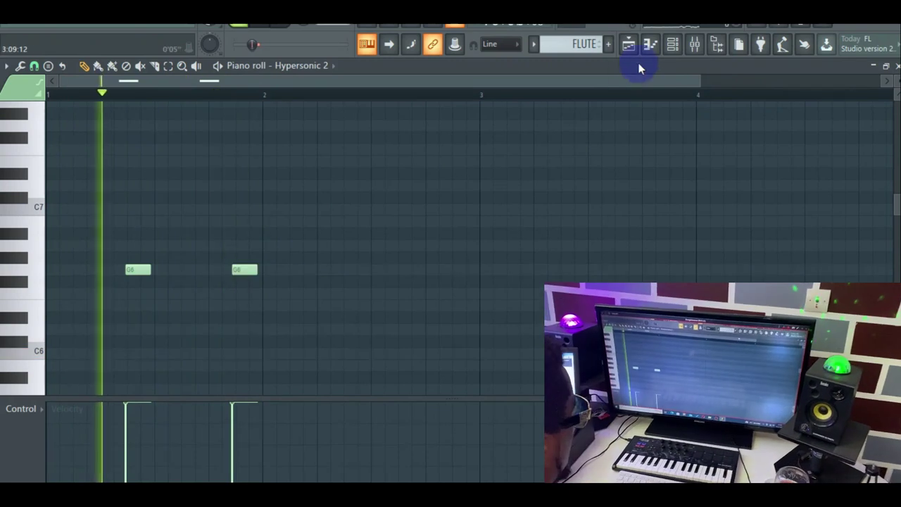
click(633, 46)
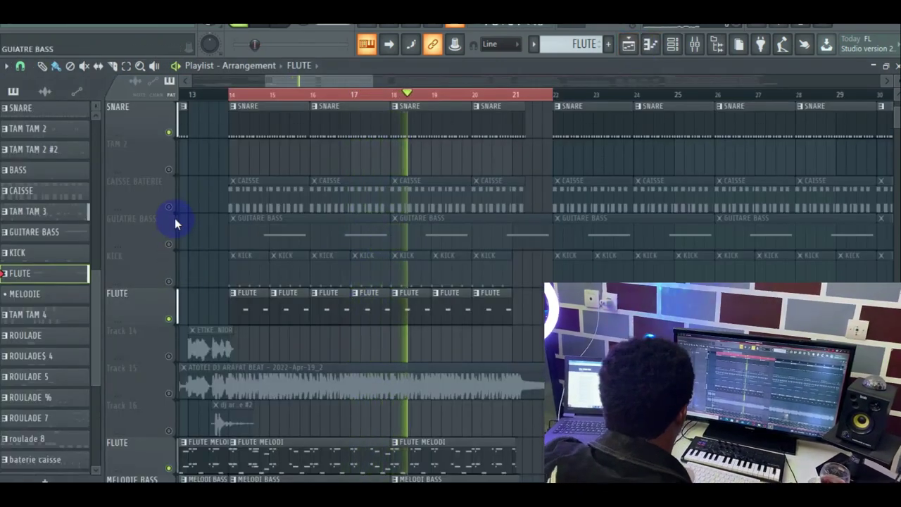
Unmute the CAISSE BATERIE track in the playlist.
click(171, 208)
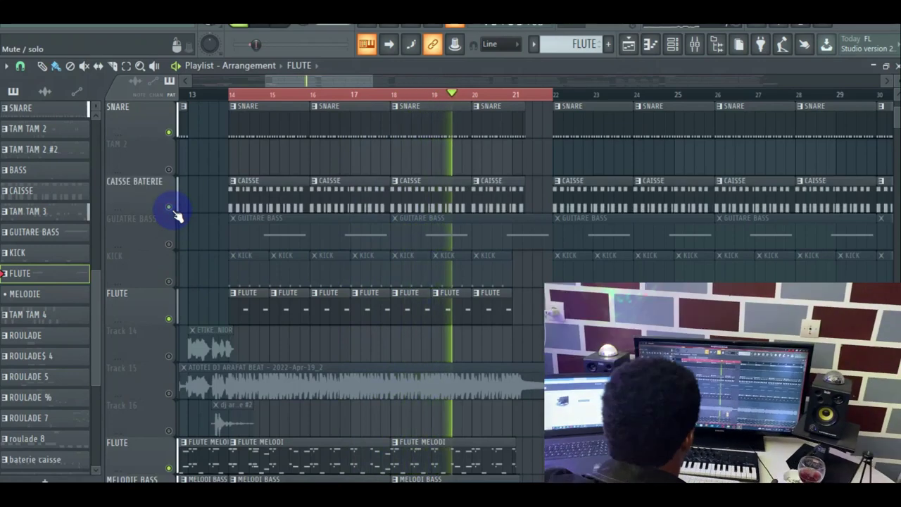
scroll(228, 288, up, 5)
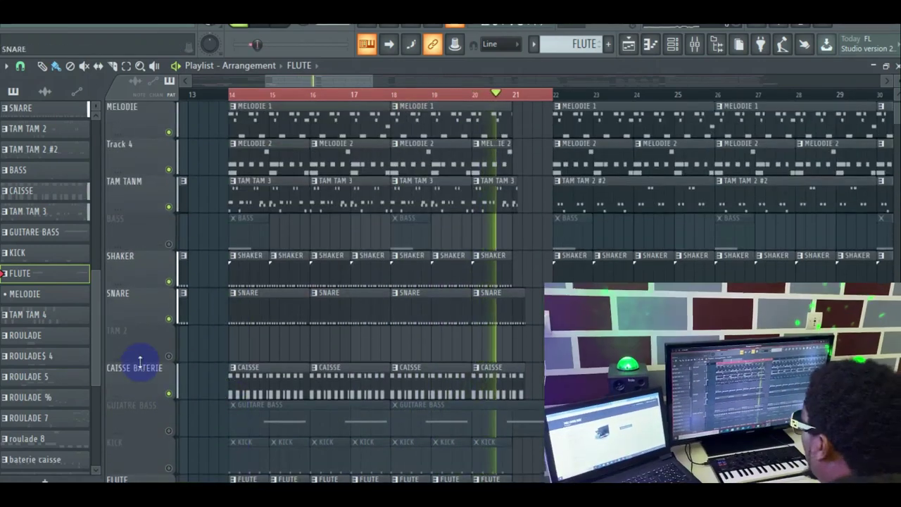
Stop playback and unmute the KICK track in the playlist.
scroll(159, 358, down, 3)
scroll(177, 211, up, 5)
scroll(238, 275, down, 3)
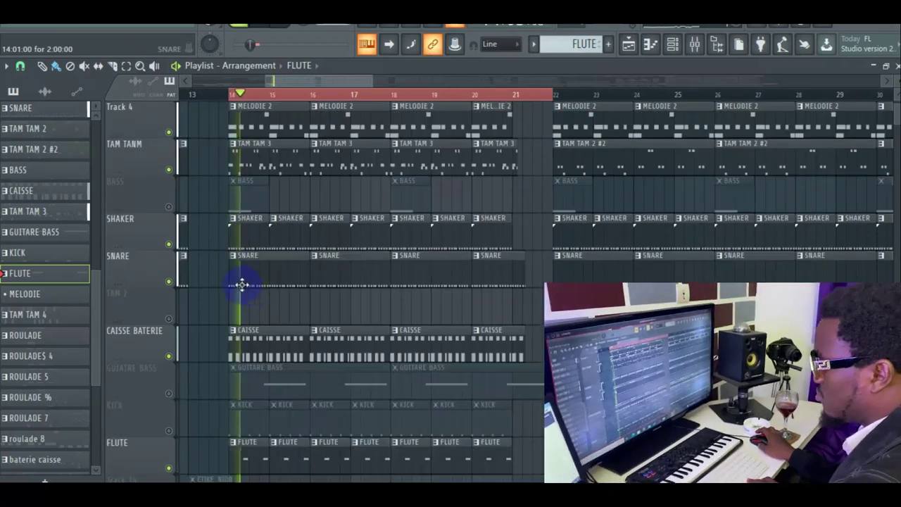
scroll(211, 322, down, 3)
key(space)
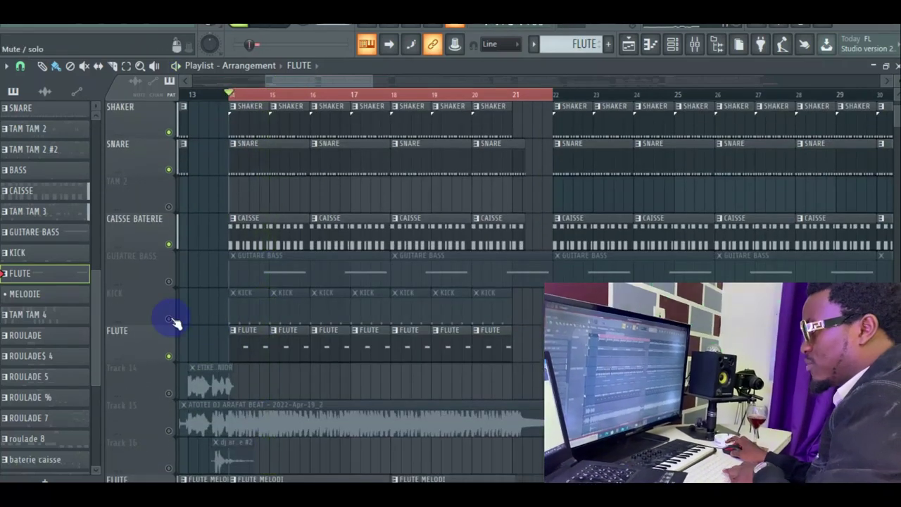
click(169, 319)
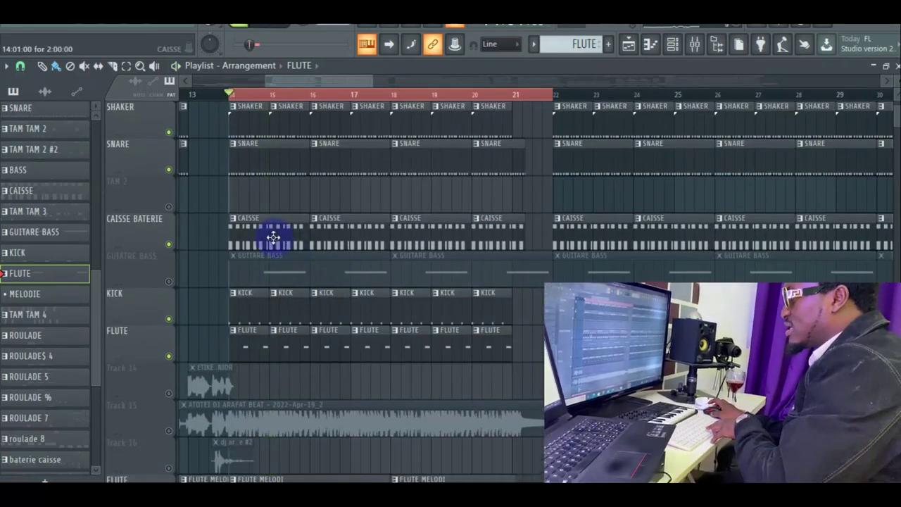
Select the CAISSE pattern, start playback from bar 14 and look over the unmuted tracks in the arrangement.
click(273, 237)
click(250, 237)
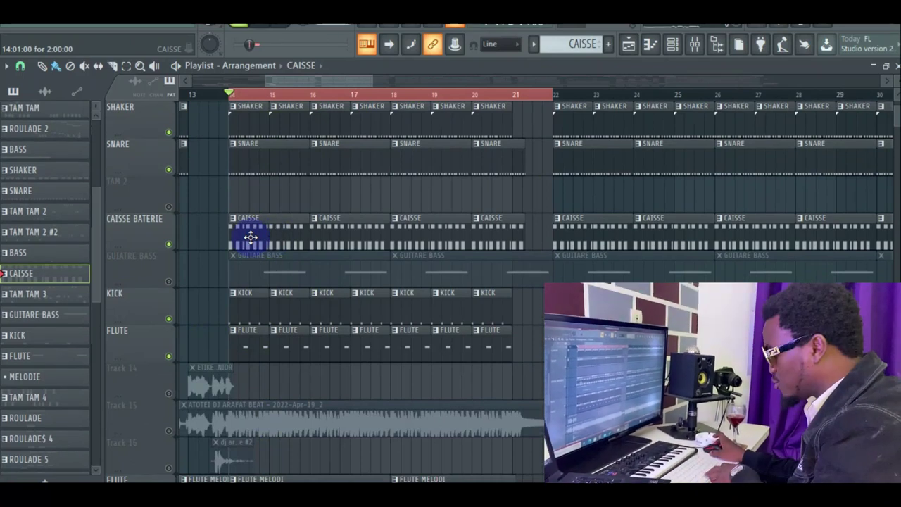
key(space)
scroll(330, 267, down, 3)
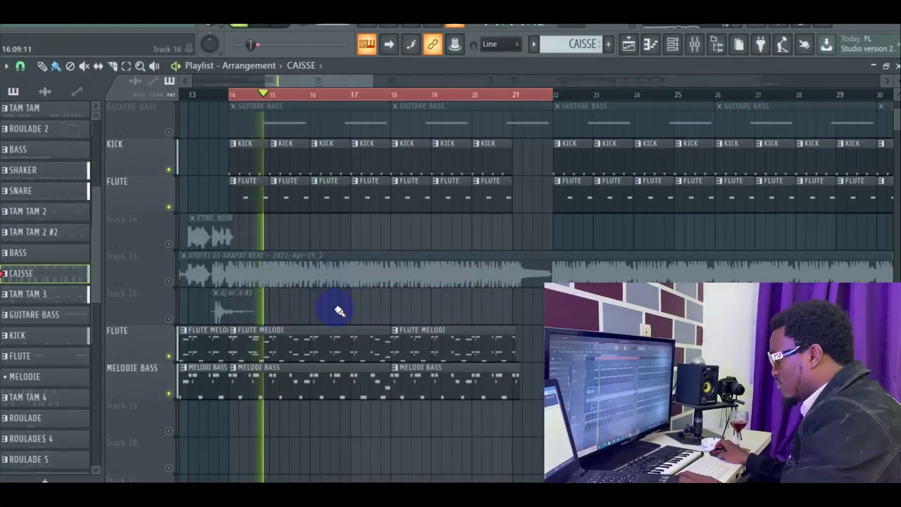
scroll(340, 338, up, 6)
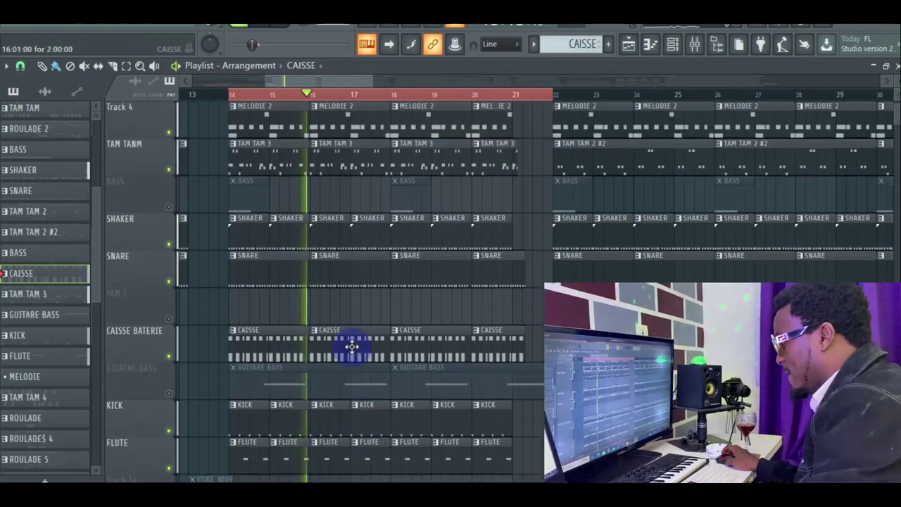
scroll(352, 347, up, 3)
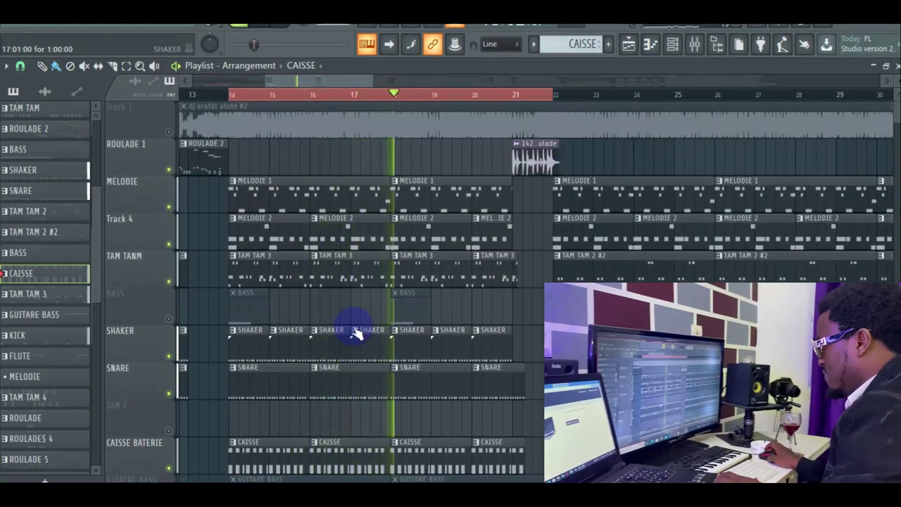
drag(280, 81, 314, 82)
scroll(413, 250, down, 2)
scroll(413, 250, down, 6)
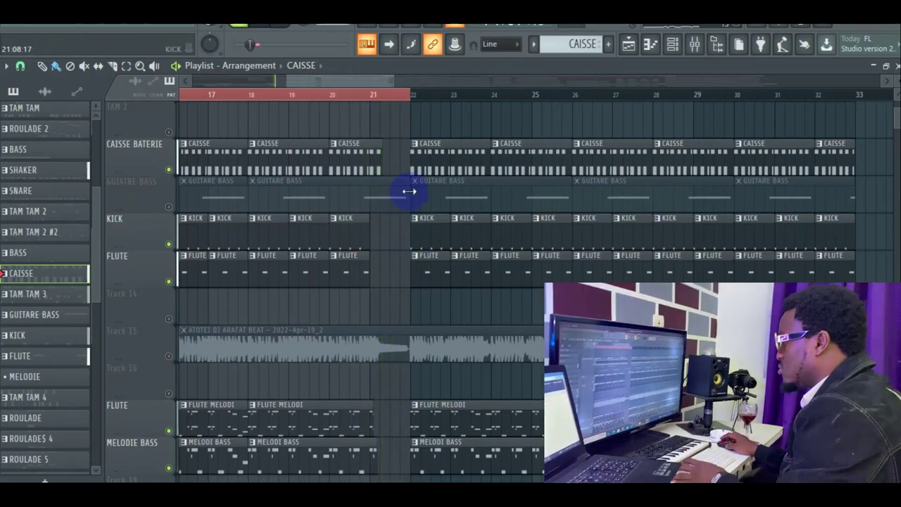
drag(361, 84, 361, 147)
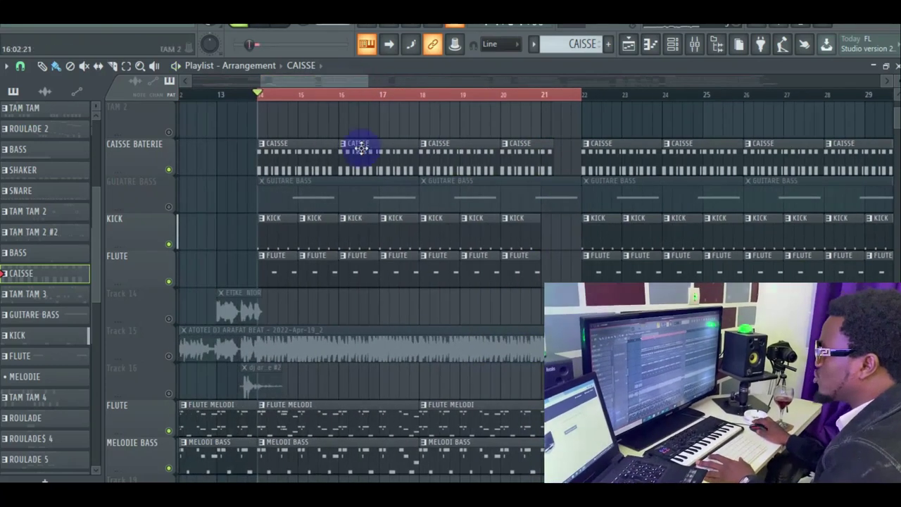
Select the GUITARE BASS pattern and open its Purity #4 notes in the piano roll to examine them.
click(367, 182)
click(678, 55)
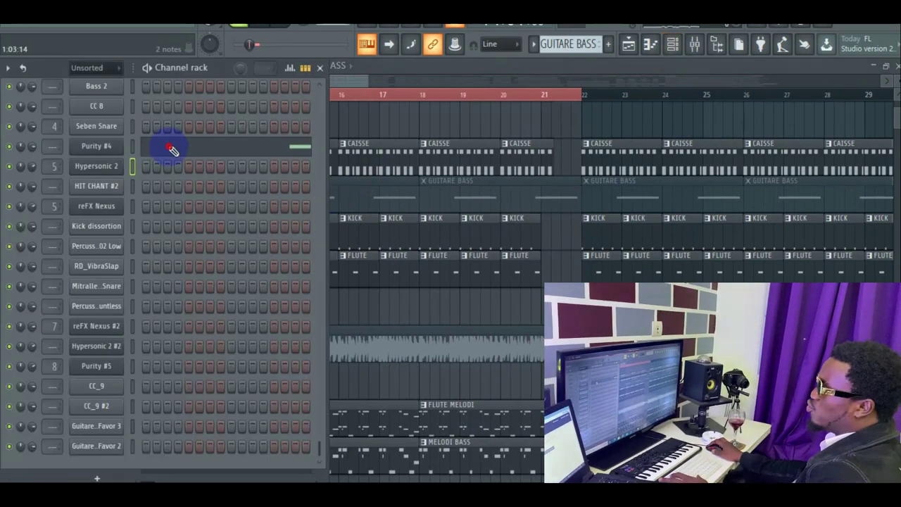
click(171, 150)
drag(380, 78, 312, 175)
scroll(382, 274, down, 5)
scroll(382, 274, down, 1)
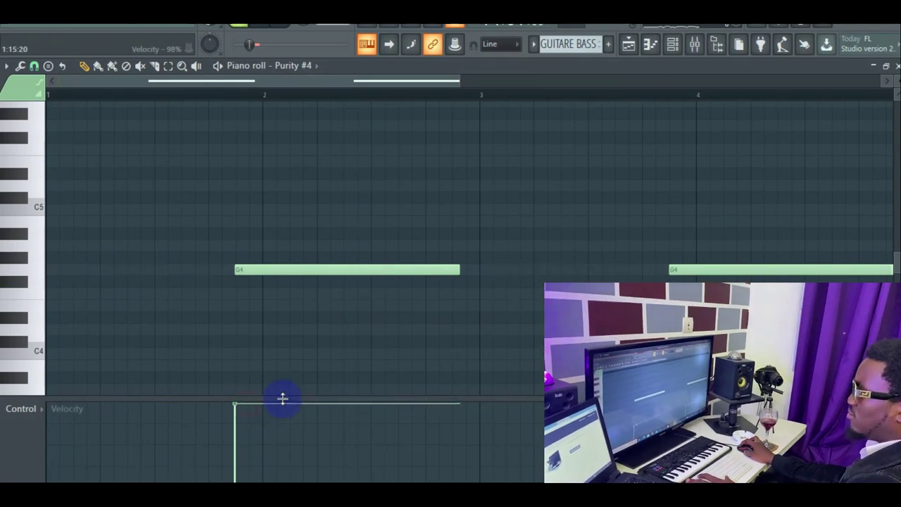
Check the preset loaded in the Purity #4 instrument for GUITARE BASS, and return to the playlist.
click(673, 47)
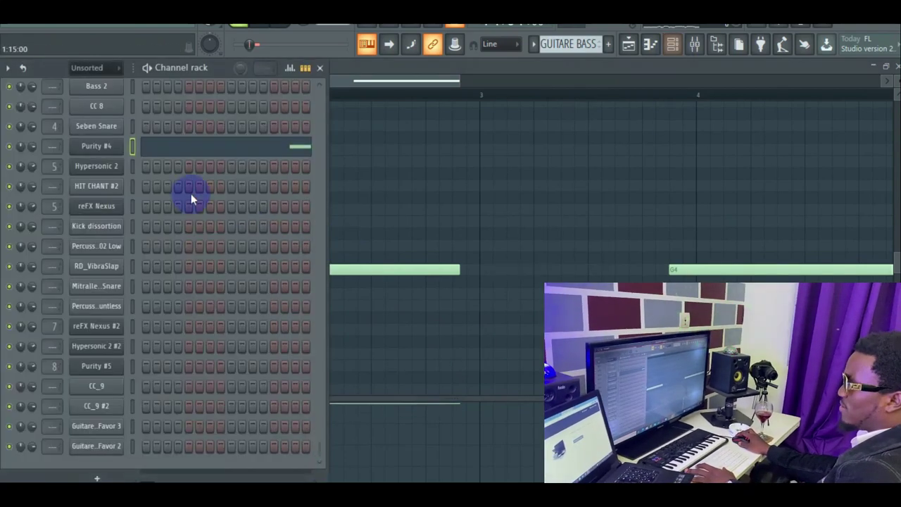
click(111, 148)
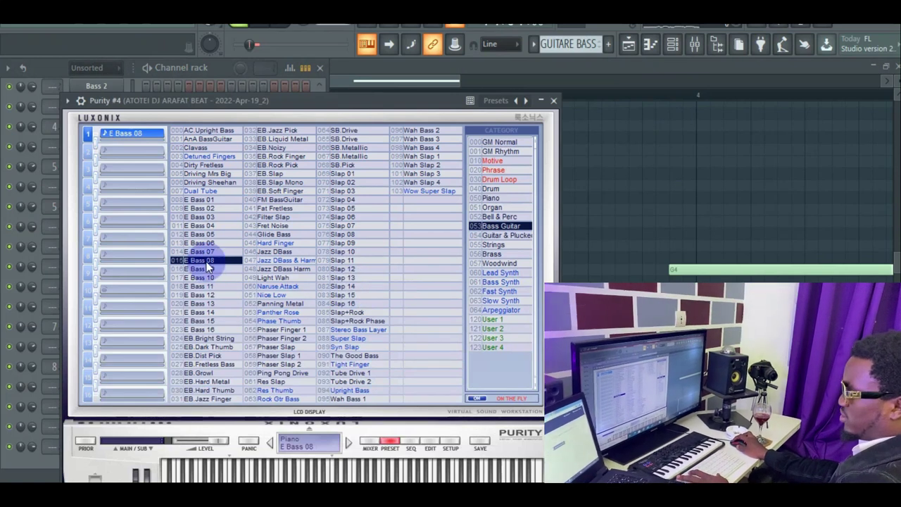
click(554, 102)
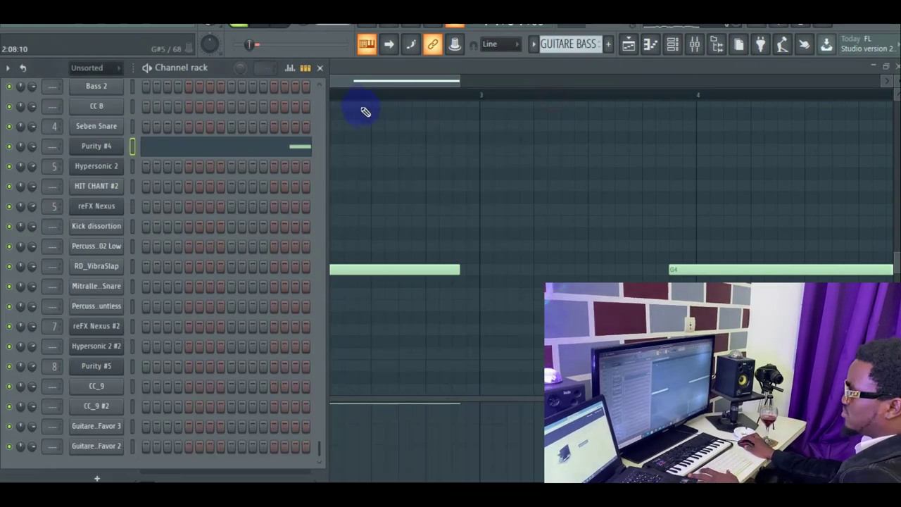
click(432, 84)
drag(459, 78, 554, 74)
click(630, 43)
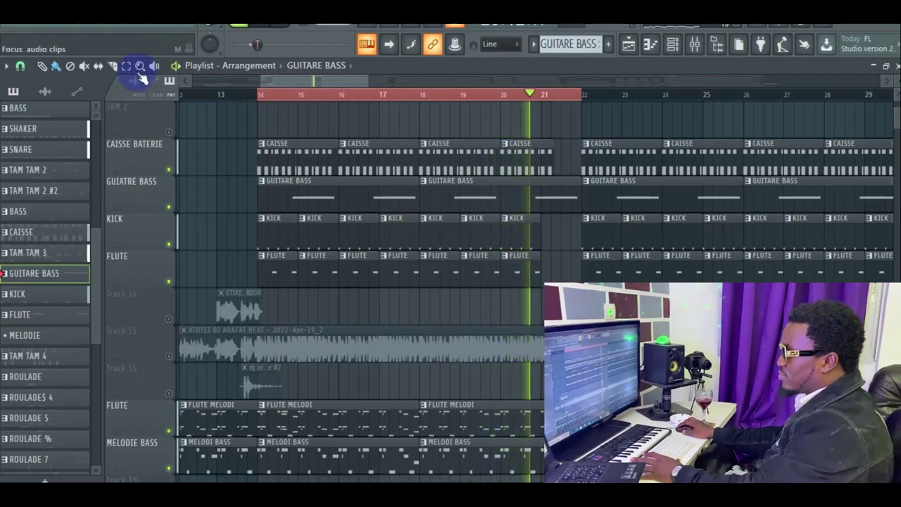
Clear the playlist's time selection and examine the tracks across the sections from bar 22 onward during playback.
click(415, 95)
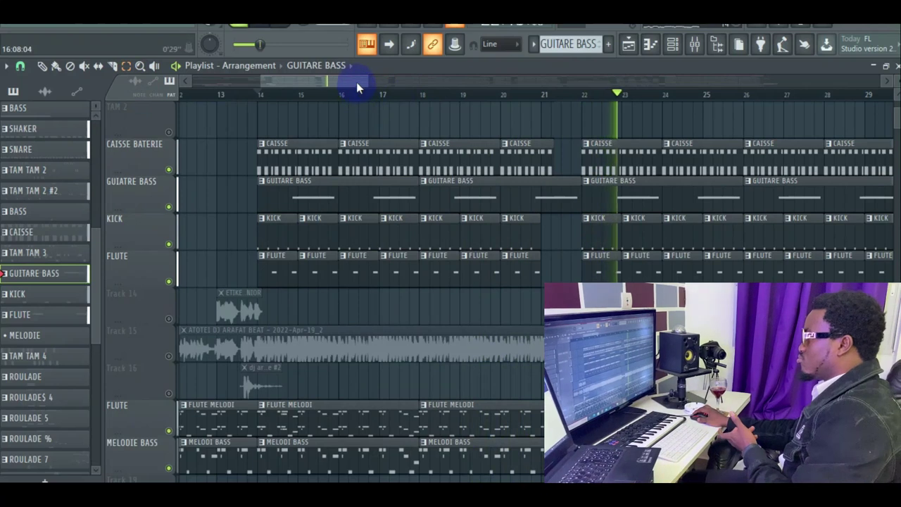
scroll(365, 82, right, 4)
scroll(556, 257, down, 3)
scroll(561, 266, up, 1)
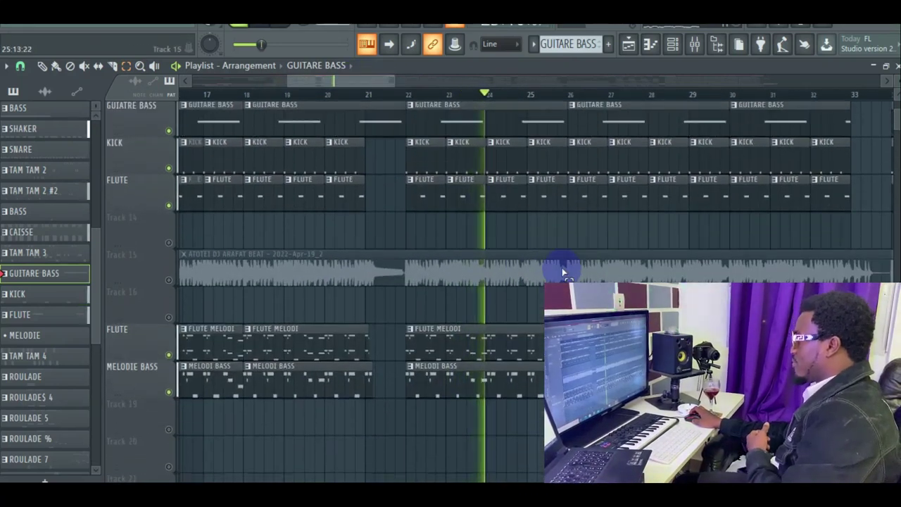
scroll(563, 271, up, 8)
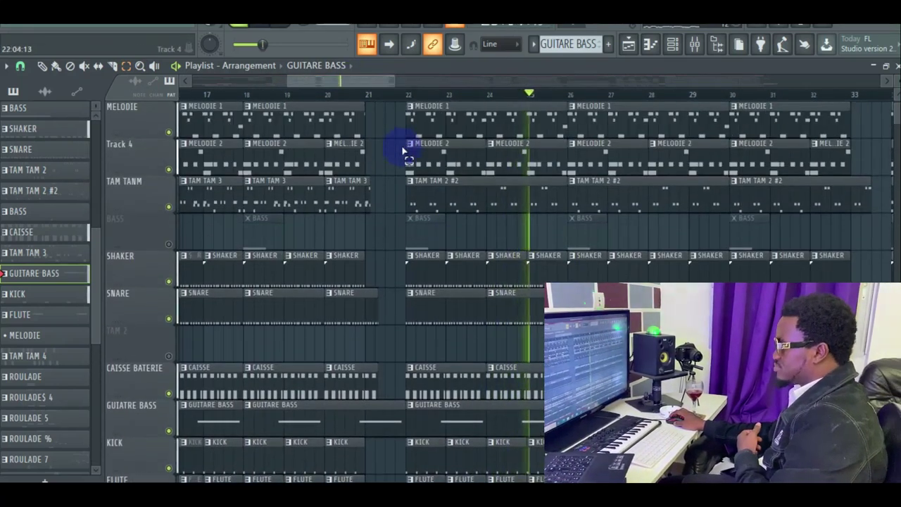
scroll(372, 84, right, 2)
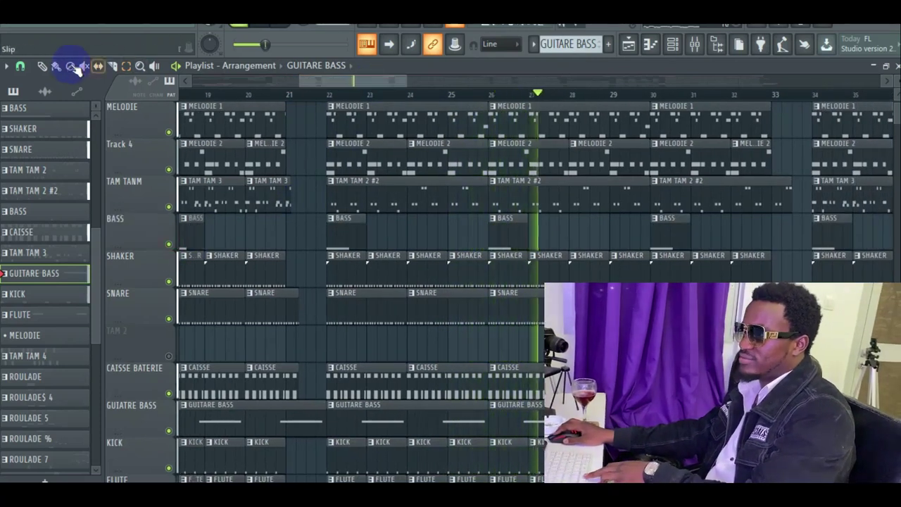
drag(380, 88, 411, 79)
scroll(411, 80, up, 2)
scroll(359, 282, down, 1)
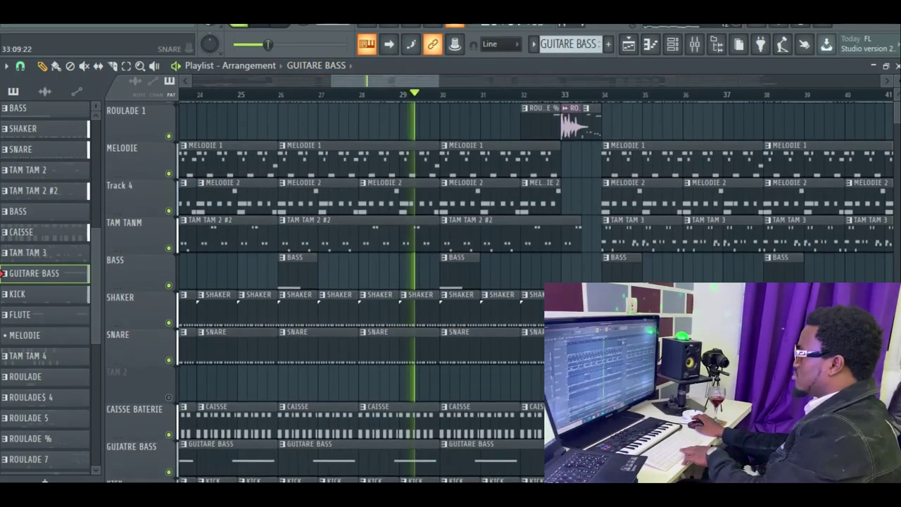